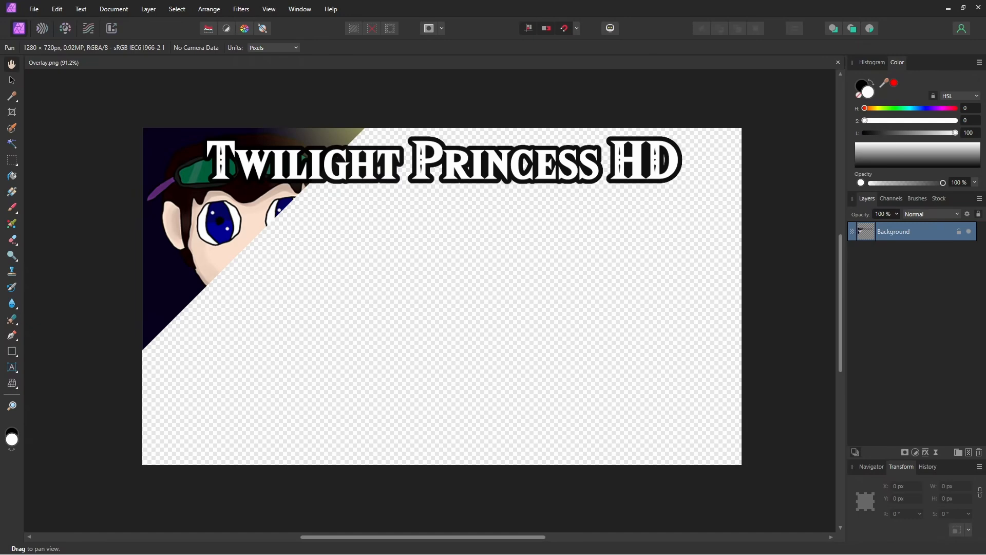
# Step: Create a new batch job with the Ep 1 to Ep4 base images as sources and the Resize folder as output location
pyautogui.moveTo(219, 377); pyautogui.dragTo(202, 385)
pyautogui.moveTo(416, 280); pyautogui.dragTo(398, 262)
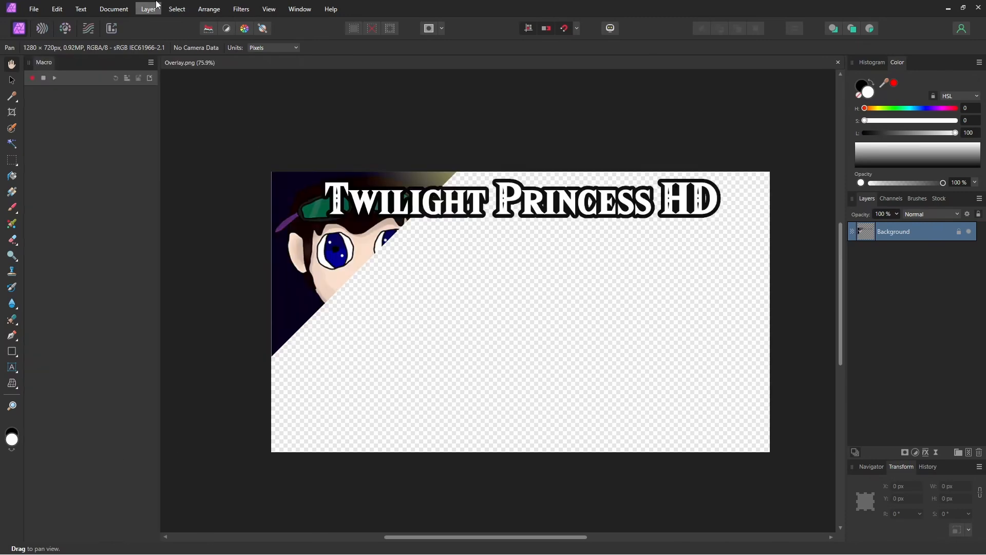
pyautogui.click(34, 6)
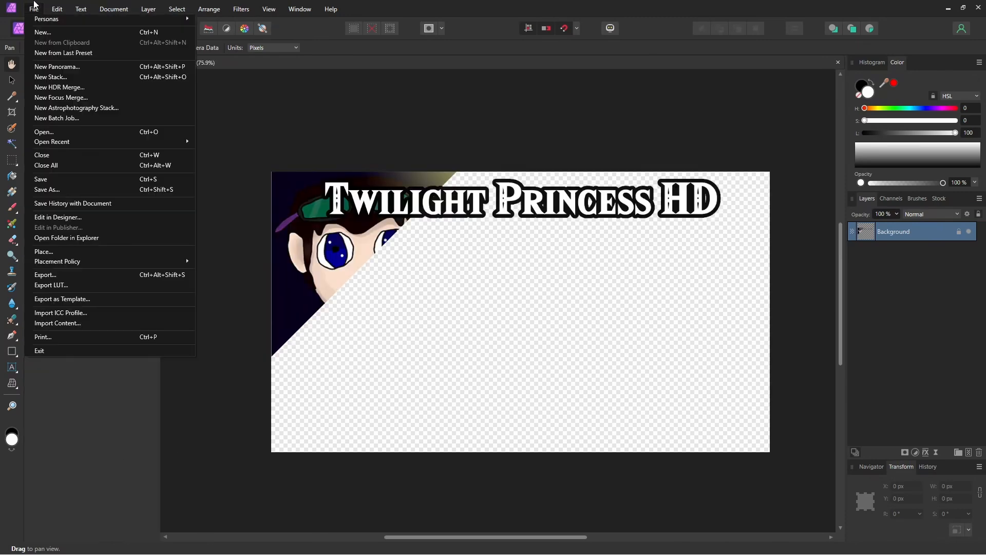
pyautogui.click(51, 117)
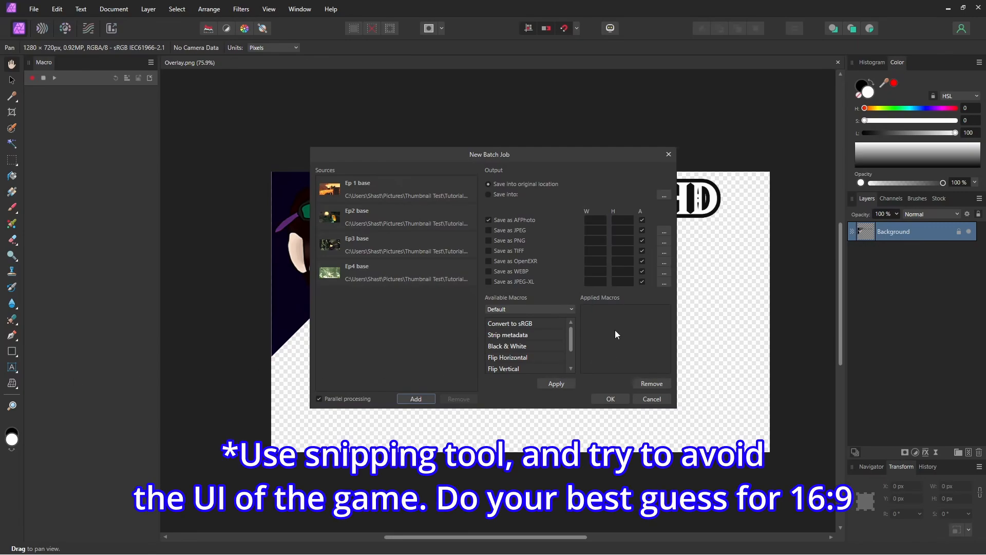
pyautogui.click(488, 196)
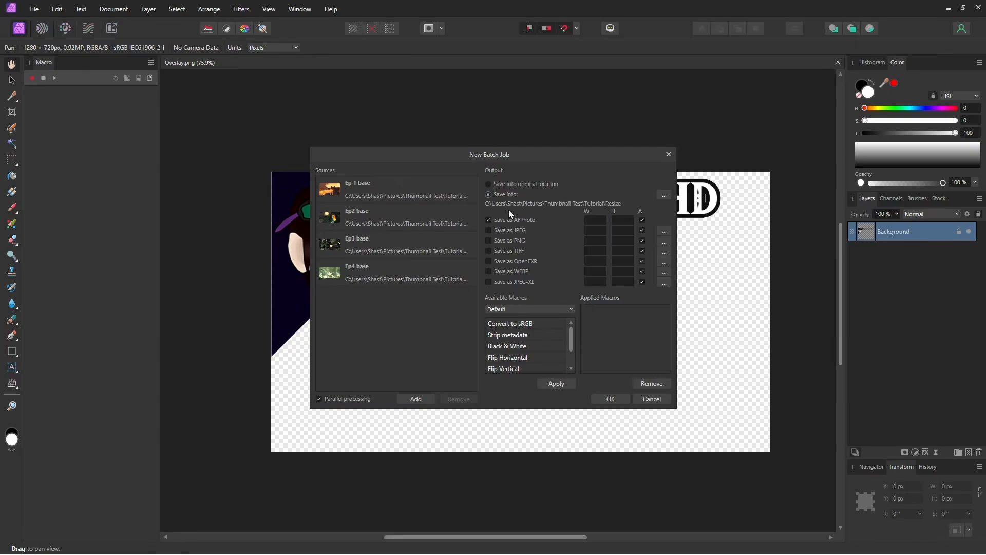
# Step: Output only PNG files at 1920 by 1080 without keeping the aspect ratio, and run the batch job
pyautogui.click(489, 218)
pyautogui.click(642, 240)
pyautogui.click(594, 240)
pyautogui.write('1920')
pyautogui.press('Tab')
pyautogui.write('1080')
pyautogui.press('Tab')
pyautogui.click(614, 401)
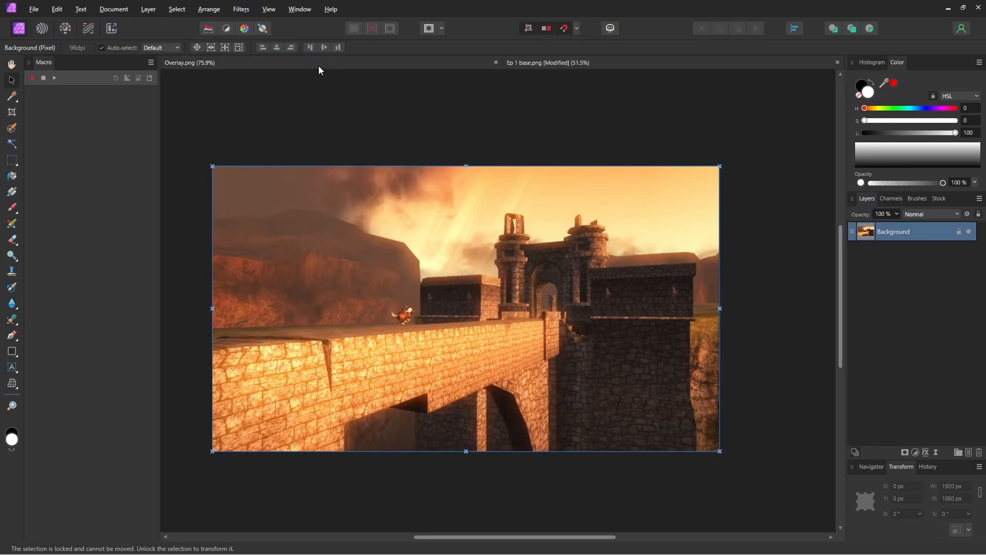
pyautogui.click(301, 6)
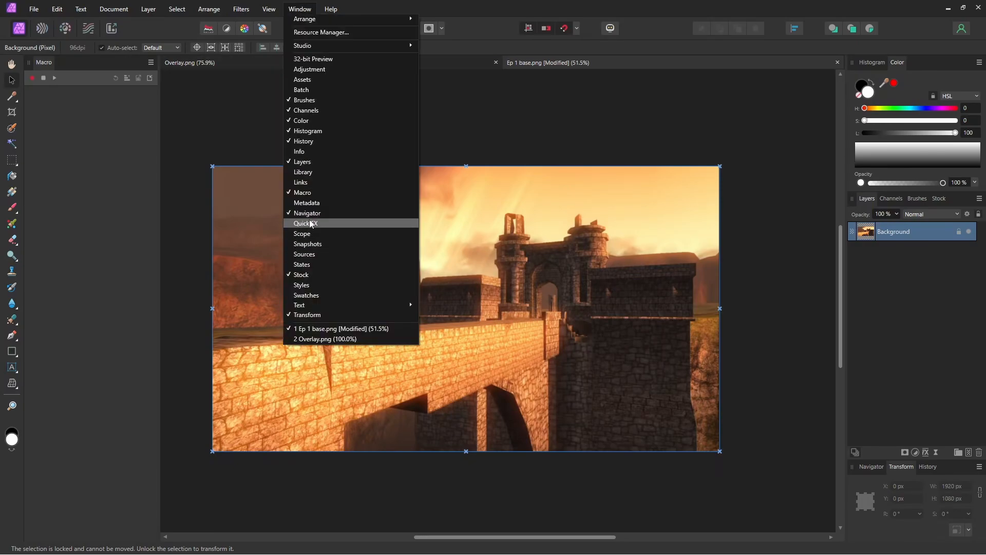
pyautogui.click(314, 3)
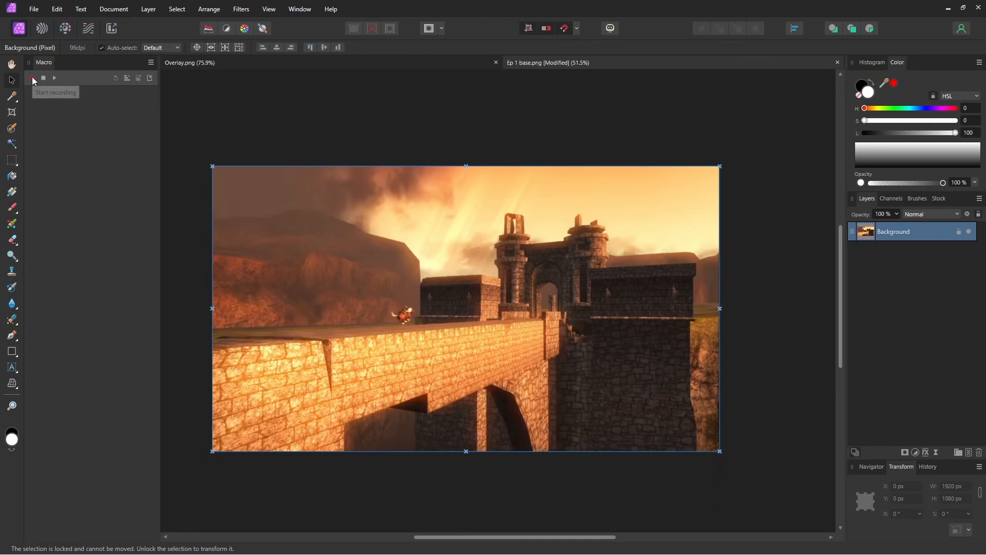
# Step: Record a new macro and place Overlay.png at its default size on the Ep 1 base image
pyautogui.click(33, 6)
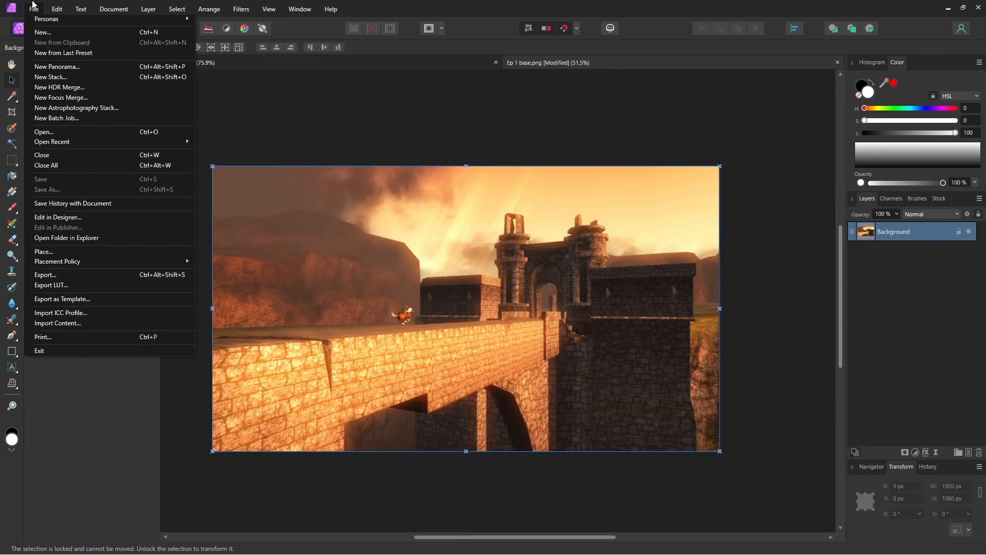
pyautogui.click(71, 251)
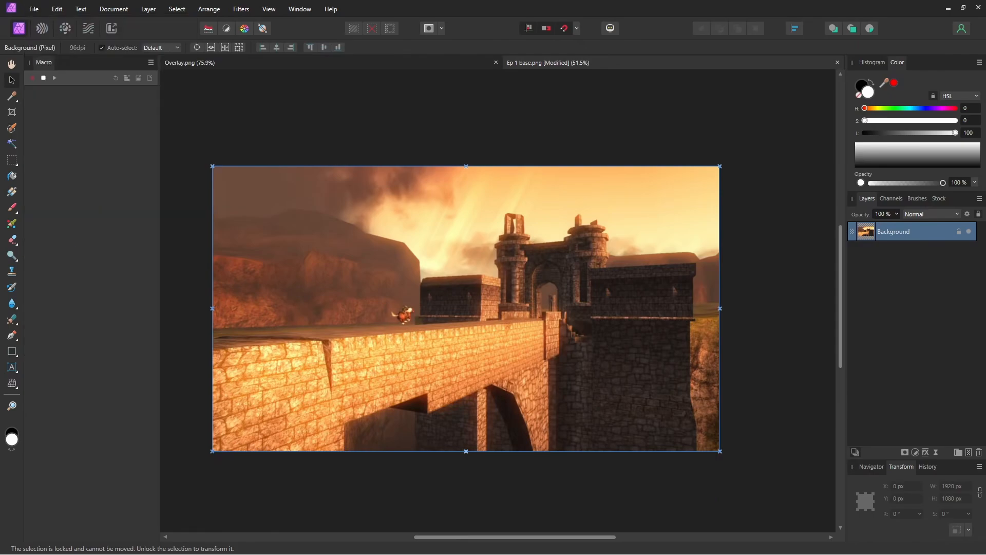
pyautogui.click(467, 307)
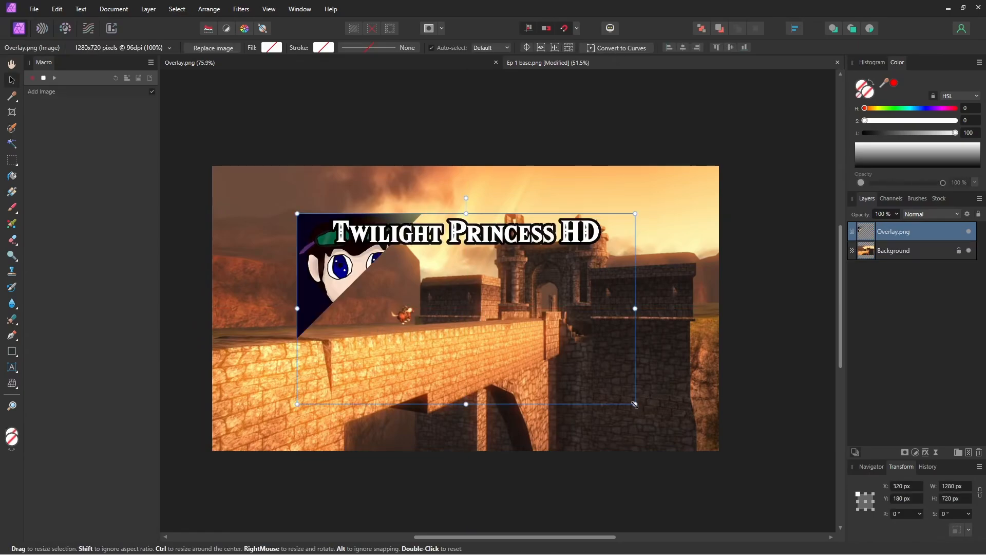
# Step: Enlarge and align the overlay until it covers the whole image, about 1921 by 1080 px
pyautogui.moveTo(635, 404); pyautogui.dragTo(718, 458)
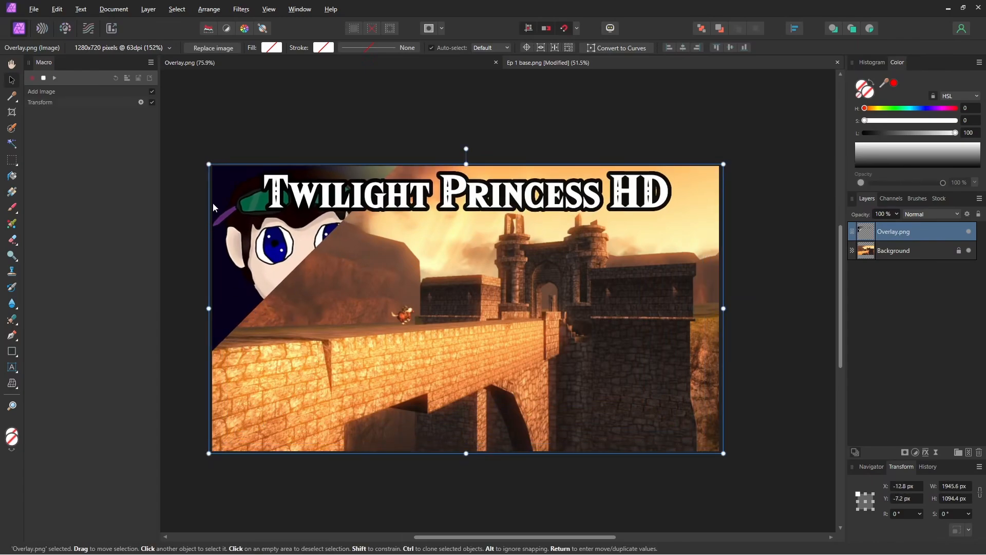
pyautogui.scroll(6, 205, 169)
pyautogui.scroll(5, 222, 138)
pyautogui.moveTo(216, 249); pyautogui.dragTo(252, 241)
pyautogui.scroll(8, 252, 271)
pyautogui.scroll(-2, 277, 197)
pyautogui.scroll(-15, 236, 164)
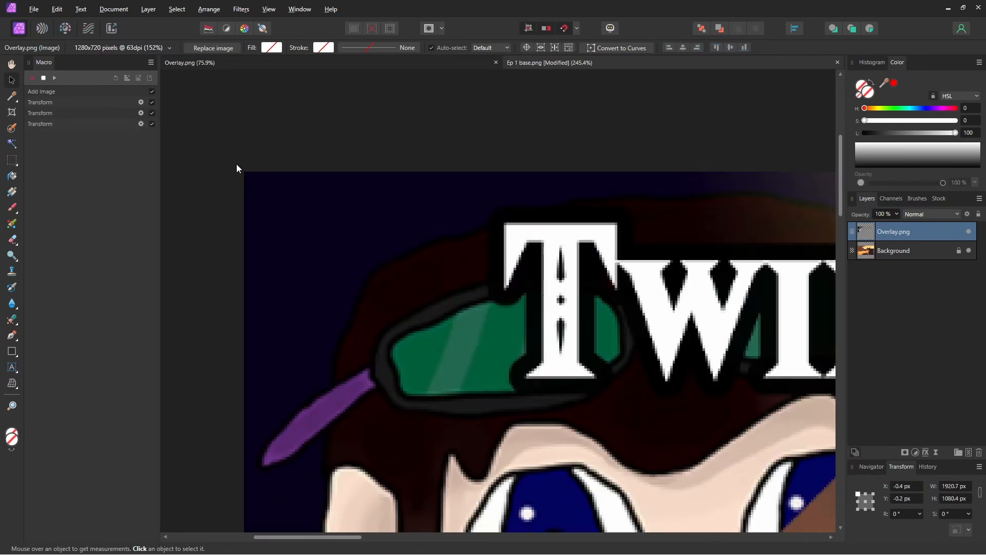
pyautogui.scroll(2, 293, 185)
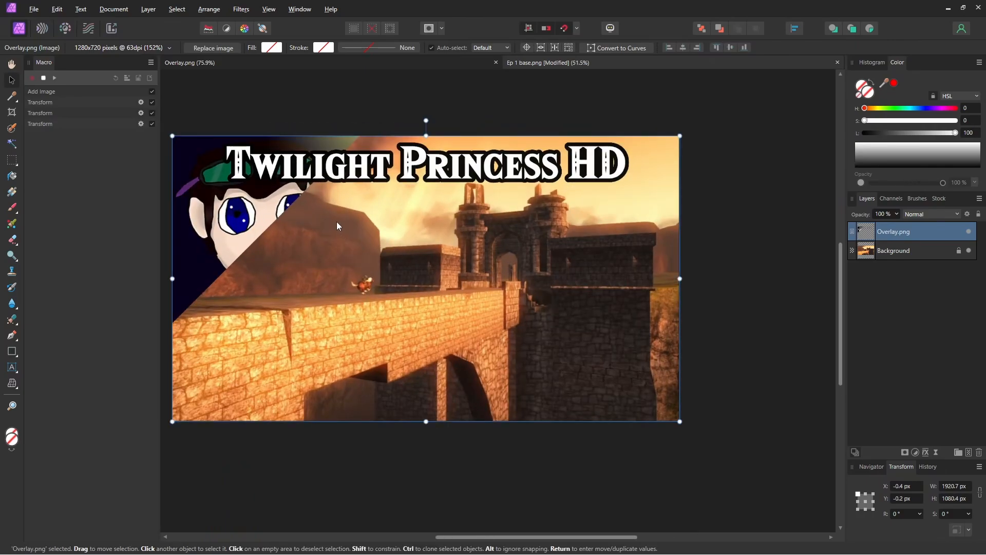
# Step: Stop the macro recording and save it to the library as "TP Macro" in the Default category
pyautogui.click(44, 78)
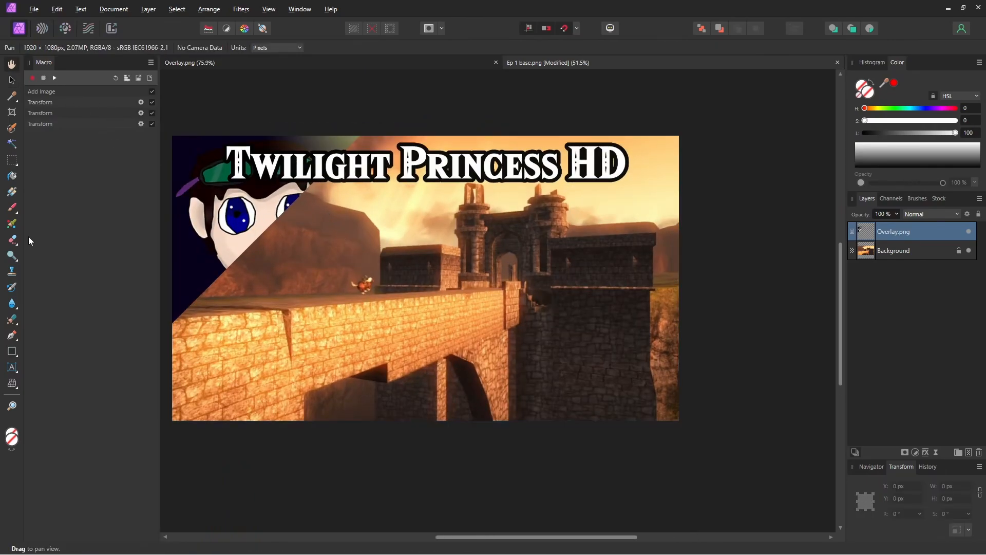
pyautogui.click(128, 80)
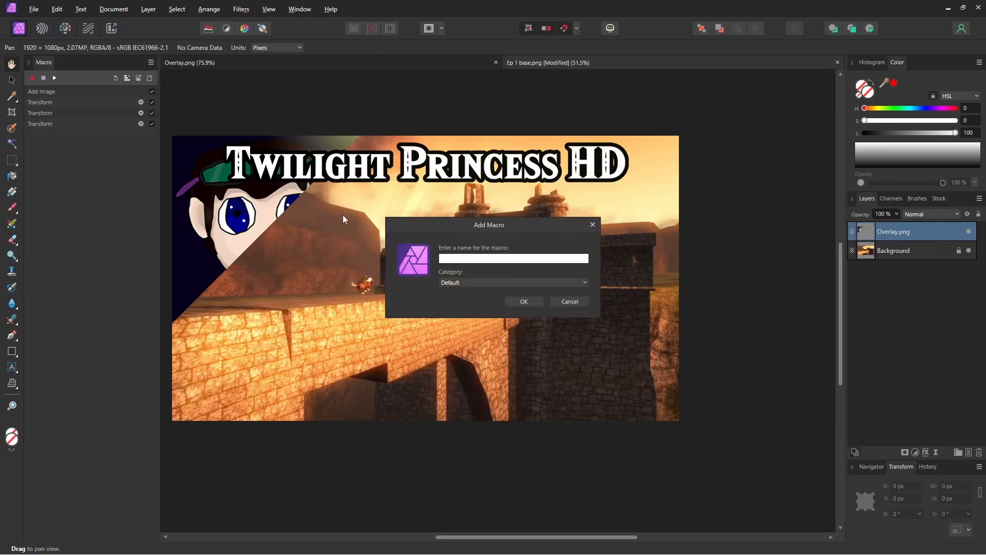
pyautogui.write('TP Macro')
pyautogui.click(536, 302)
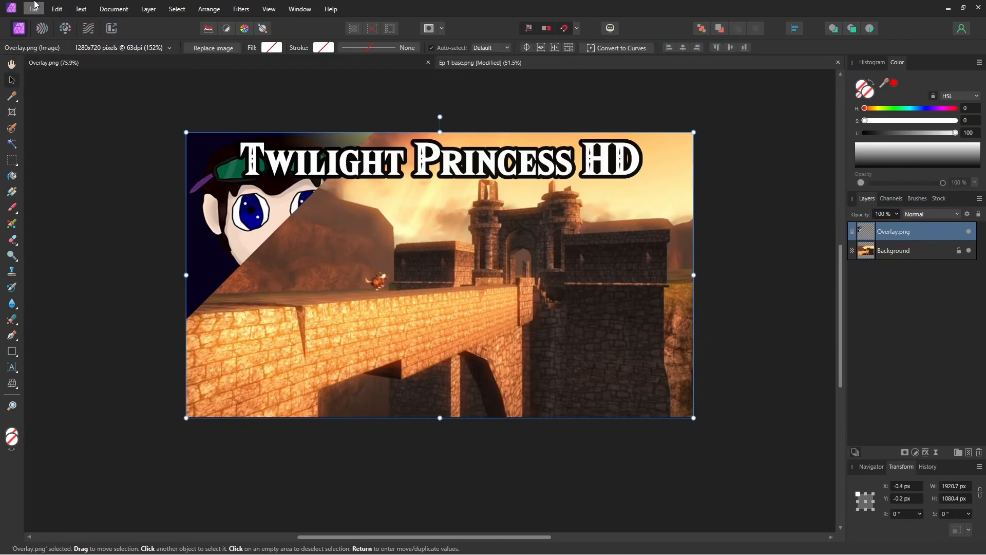
# Step: Create a new batch job that saves only PNG files at 1920 by 1080
pyautogui.click(34, 9)
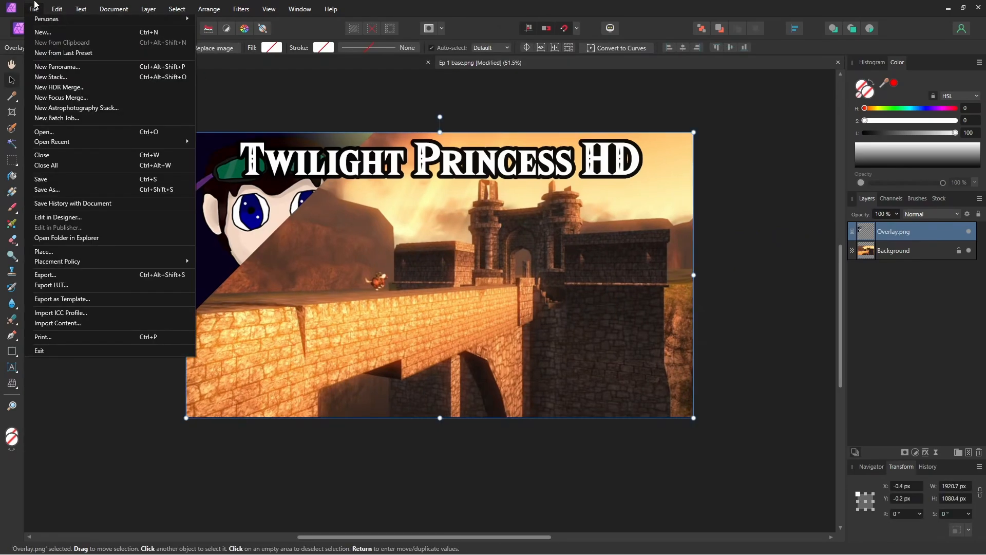
pyautogui.click(56, 119)
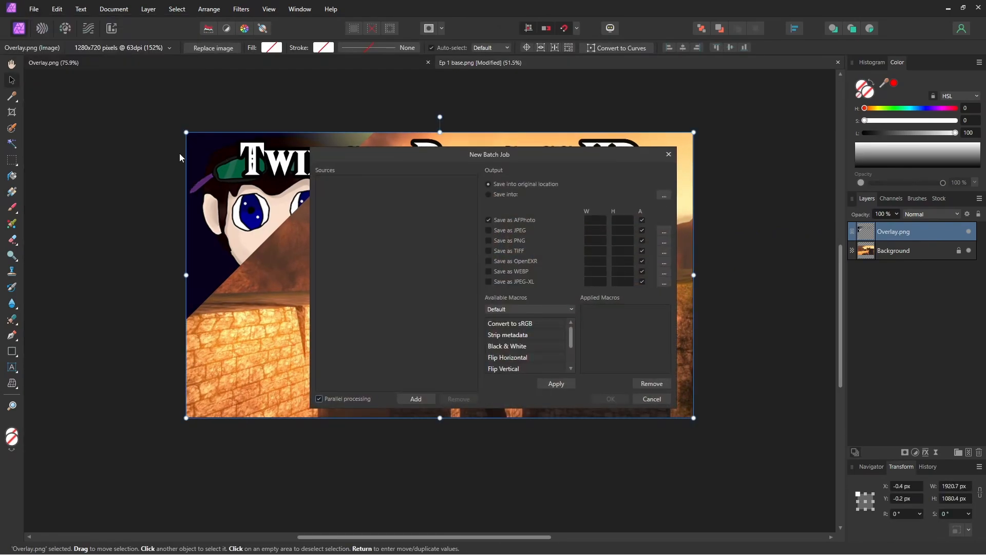
pyautogui.click(488, 221)
pyautogui.click(489, 240)
pyautogui.click(594, 239)
pyautogui.write('1920')
pyautogui.press('Tab')
pyautogui.write('1080')
# Step: Add the Ep 1 to Ep4 base images as batch sources and apply TP Macro to them
pyautogui.click(416, 399)
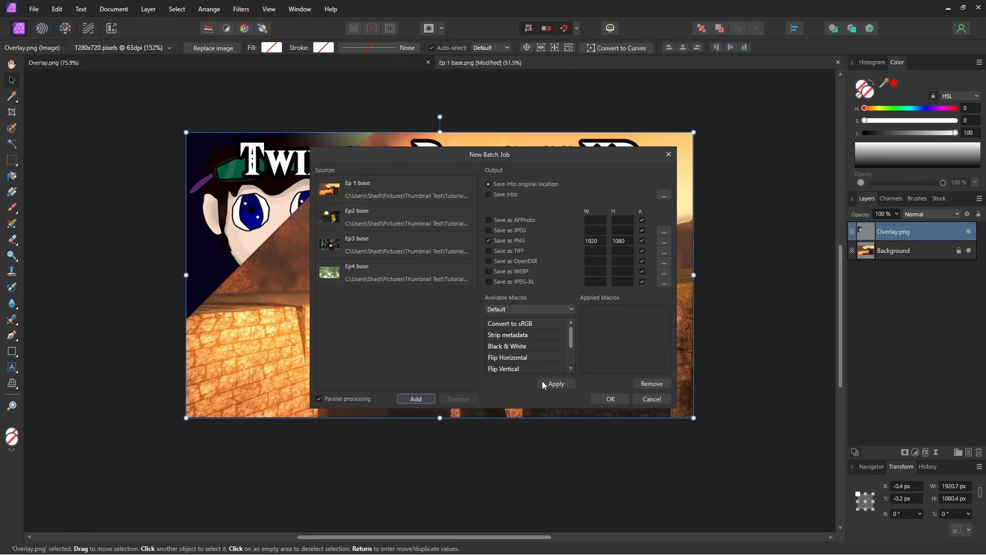
pyautogui.scroll(-1, 532, 343)
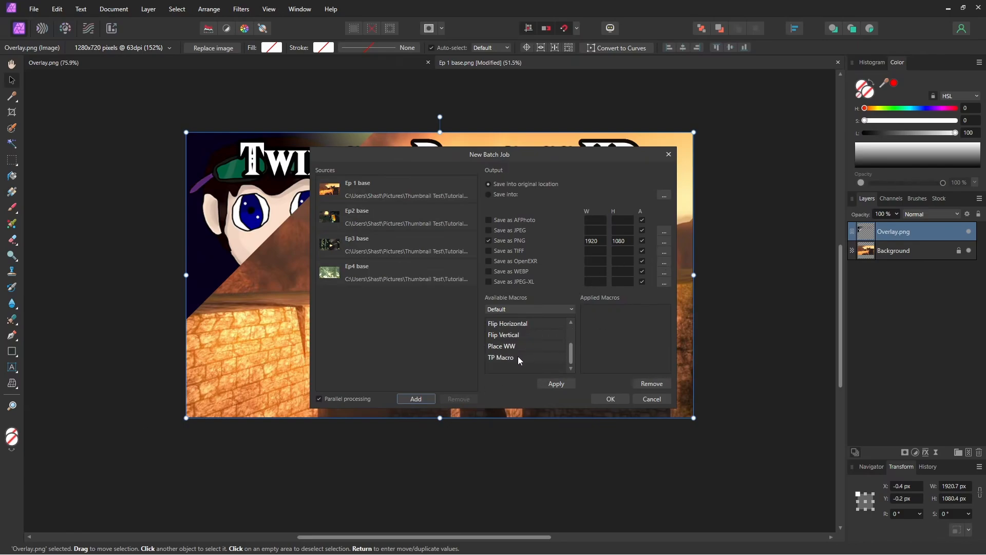
pyautogui.click(518, 358)
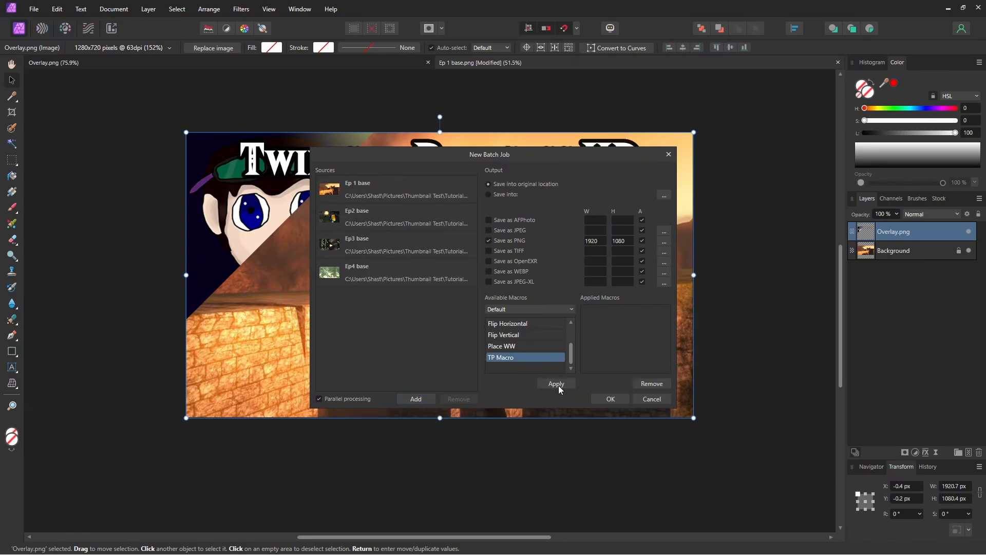
pyautogui.click(559, 385)
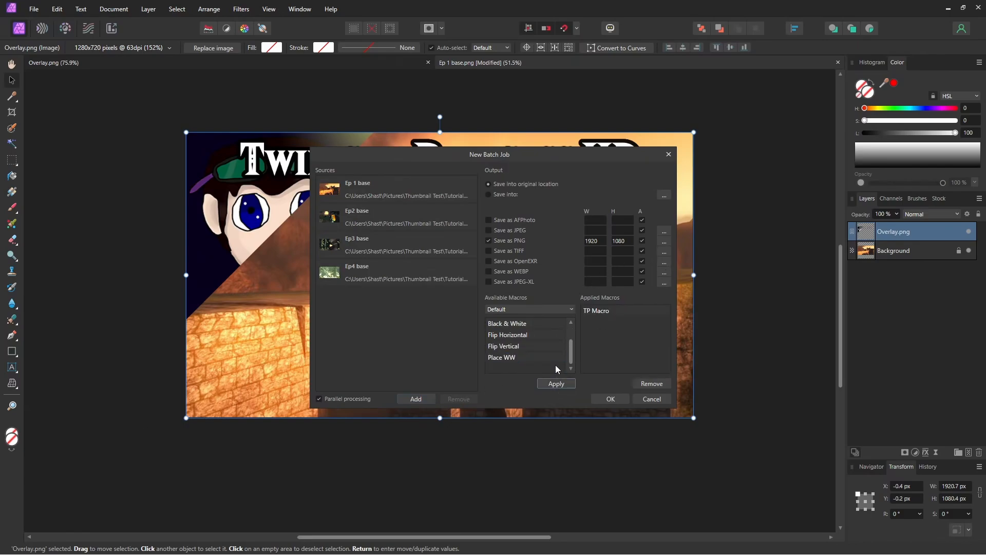
# Step: Save the batch output into the "Apply overlay to images" folder and run the job
pyautogui.click(503, 195)
pyautogui.click(469, 438)
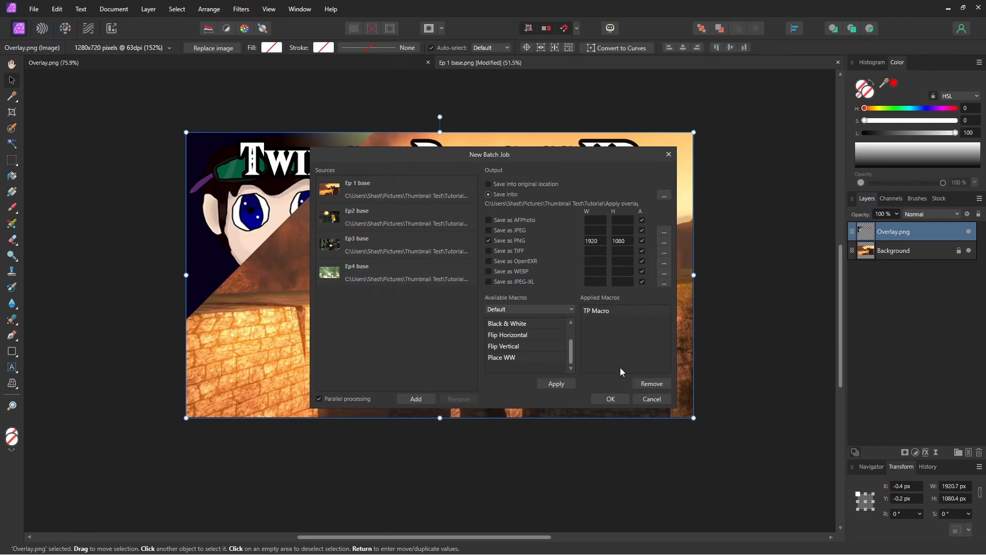
pyautogui.click(614, 398)
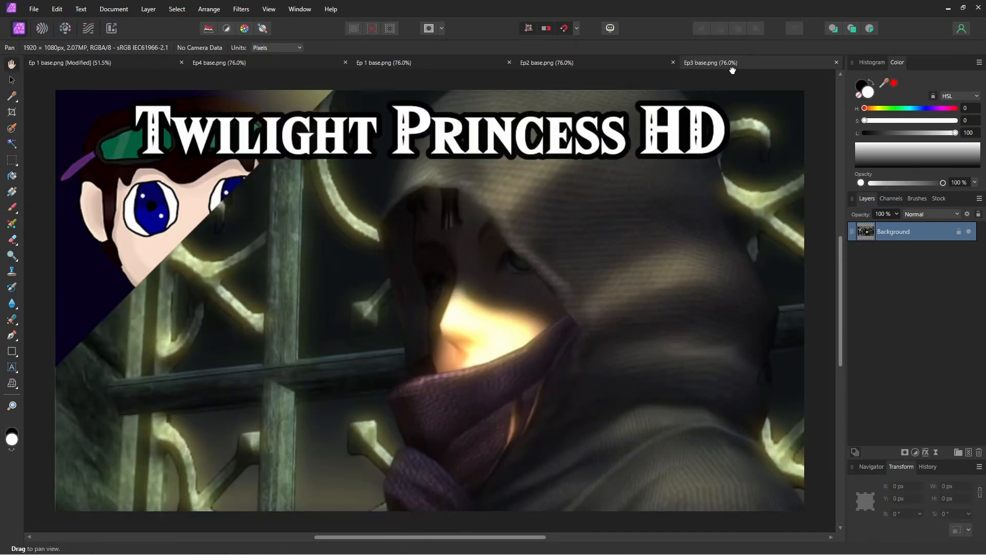
# Step: Check the overlay placement on the processed Ep3, Ep2, Ep 1 and Ep4 images
pyautogui.scroll(-1, 447, 177)
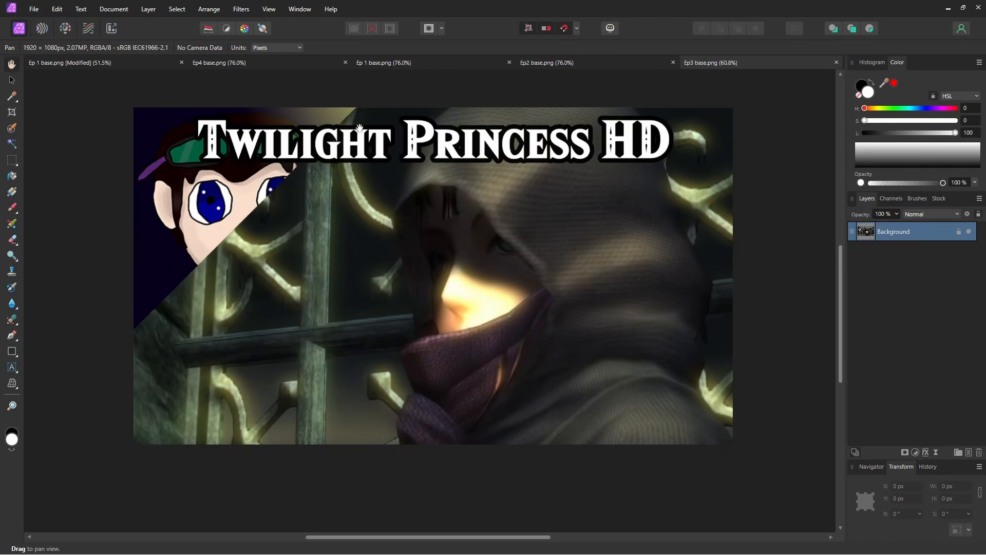
pyautogui.click(559, 60)
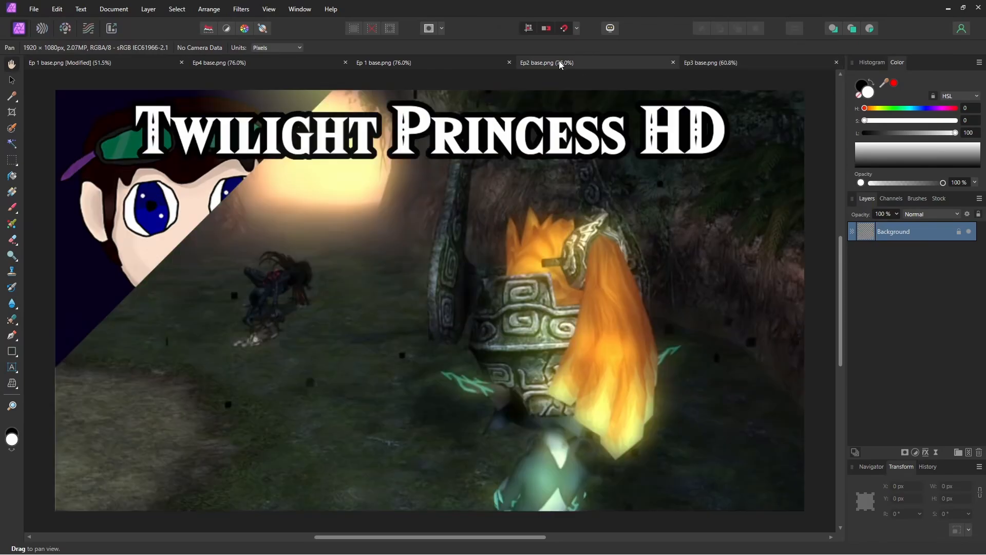
pyautogui.click(427, 63)
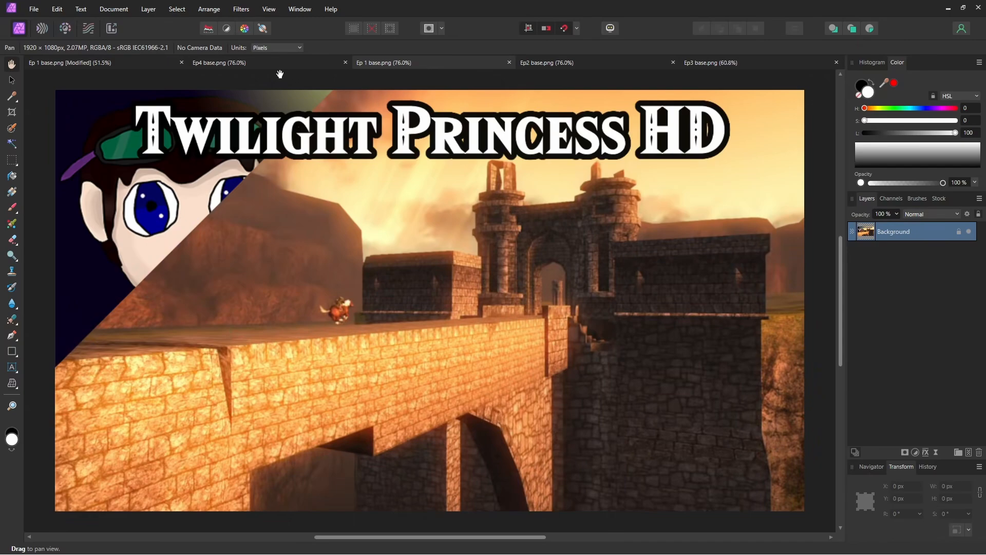
pyautogui.click(264, 64)
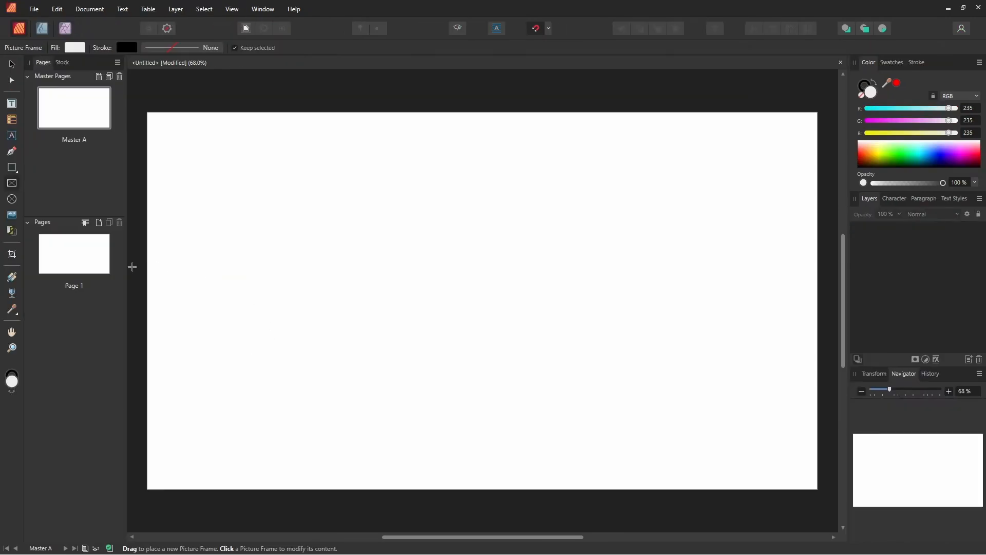
# Step: In Affinity Publisher, add three pages based on Master A after Page 1
pyautogui.click(105, 259)
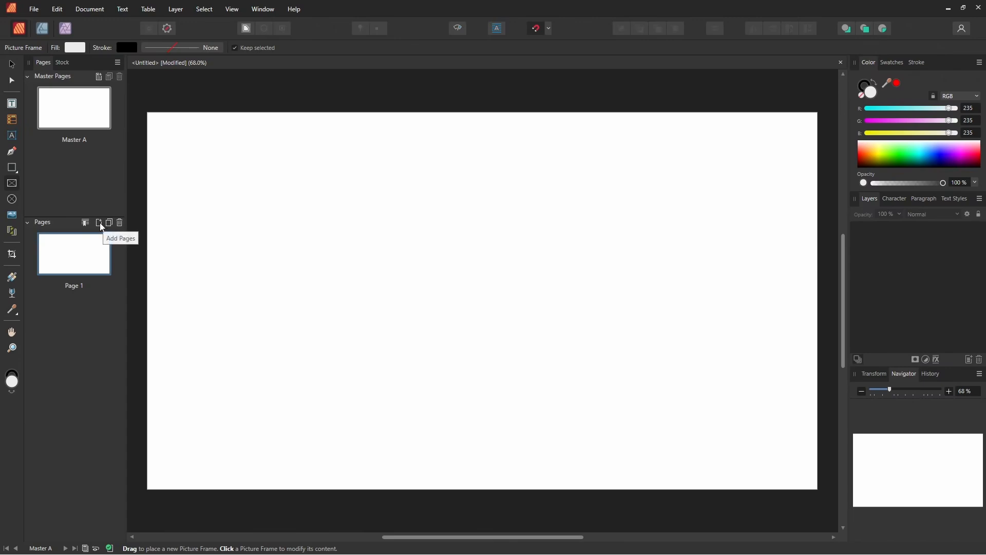
pyautogui.click(99, 223)
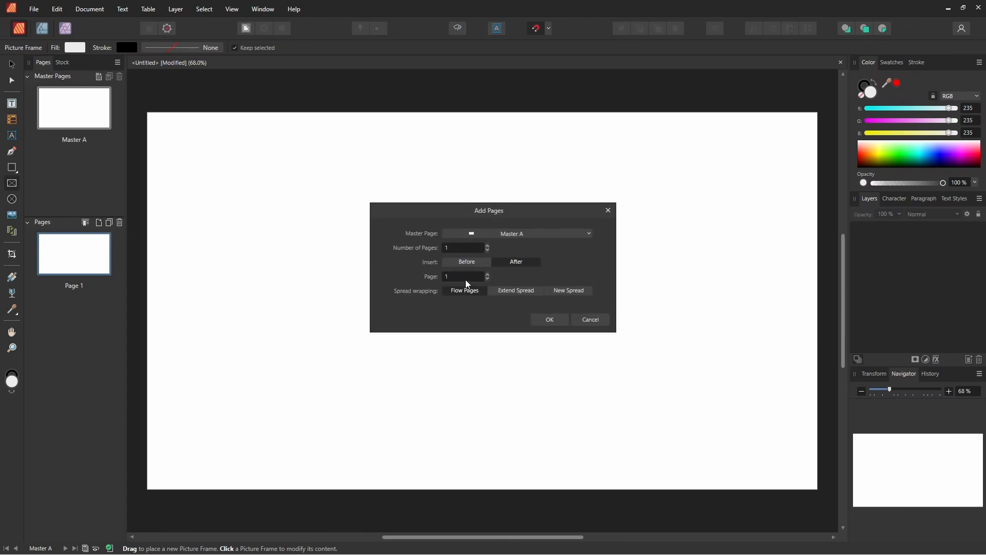
pyautogui.click(454, 249)
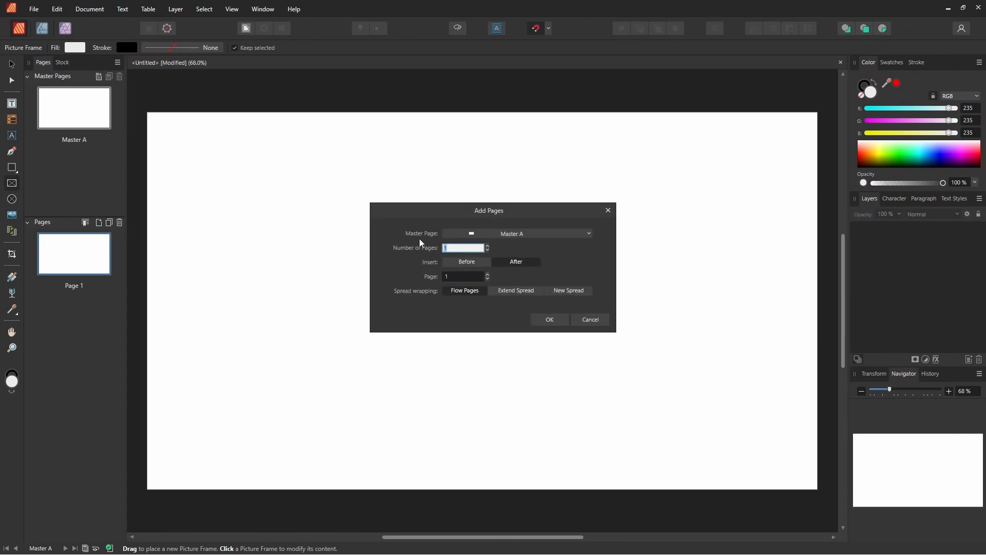
pyautogui.click(545, 320)
# Step: Draw a rectangular picture frame covering the whole page on Master A
pyautogui.doubleClick(67, 118)
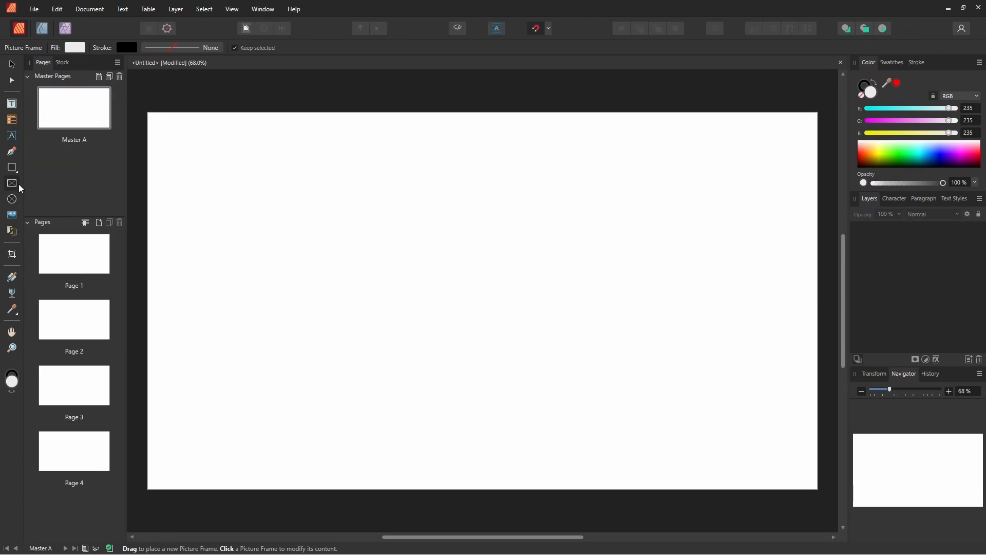
pyautogui.moveTo(147, 112); pyautogui.dragTo(818, 490)
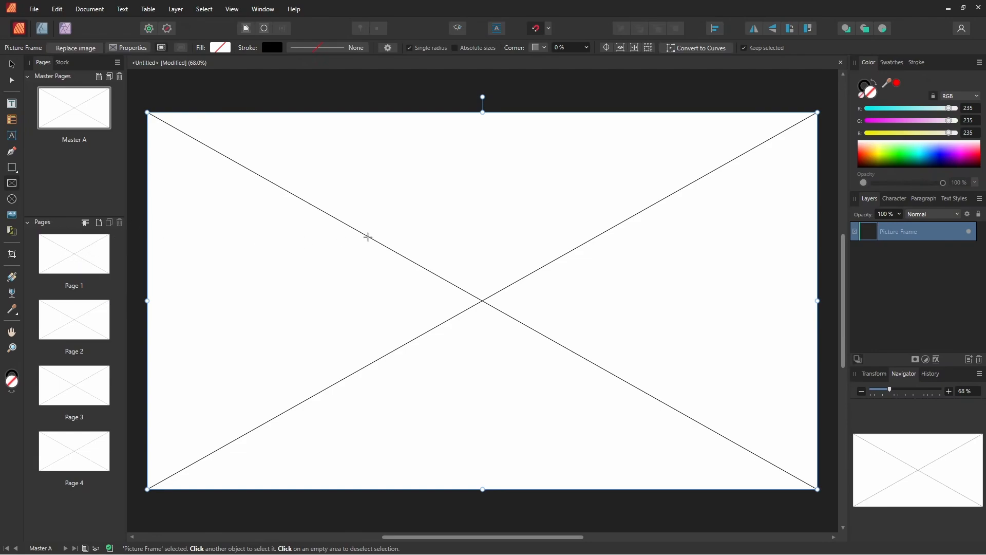
# Step: Load the images Ep 1 base.png to Ep4 base.png for placing and dock the Place panel beside History
pyautogui.scroll(-1, 318, 384)
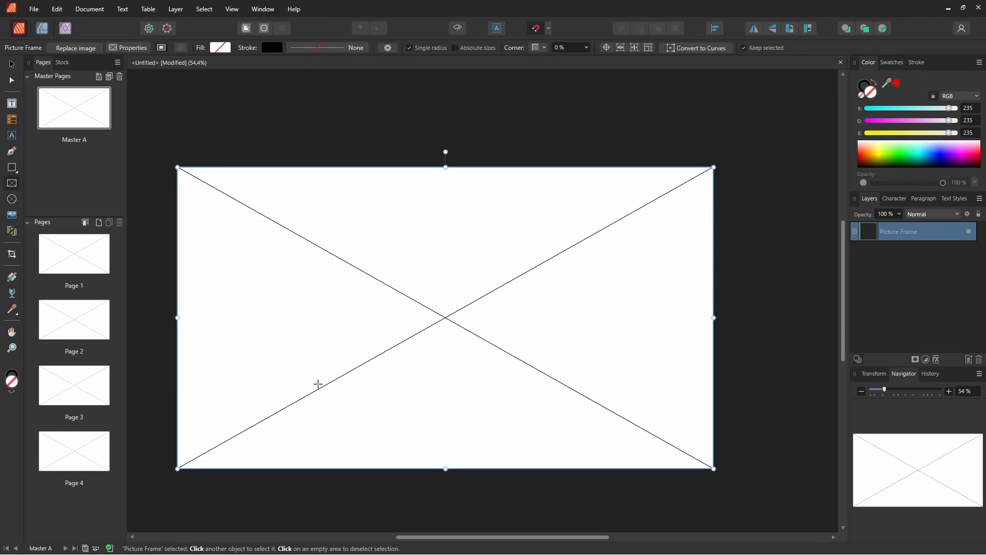
pyautogui.click(35, 9)
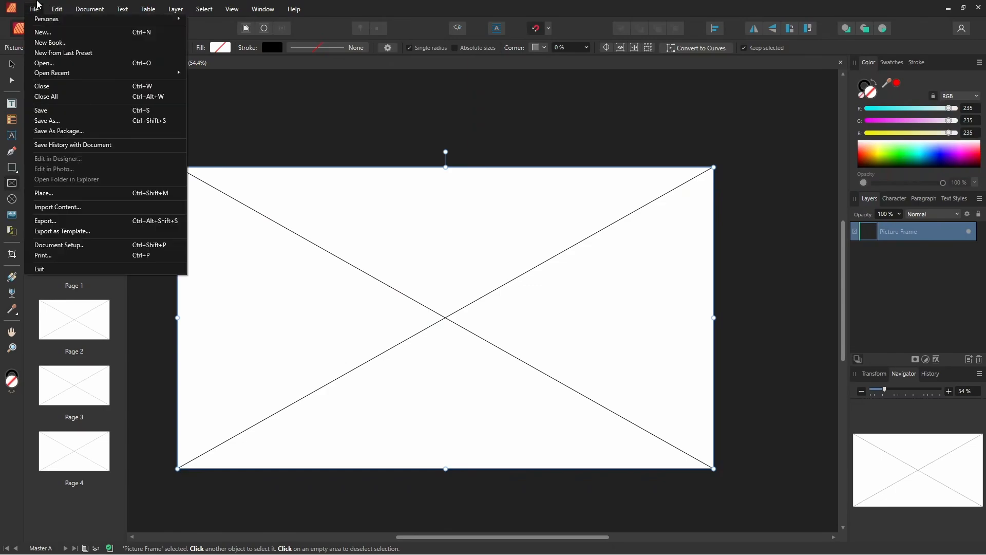
pyautogui.click(58, 193)
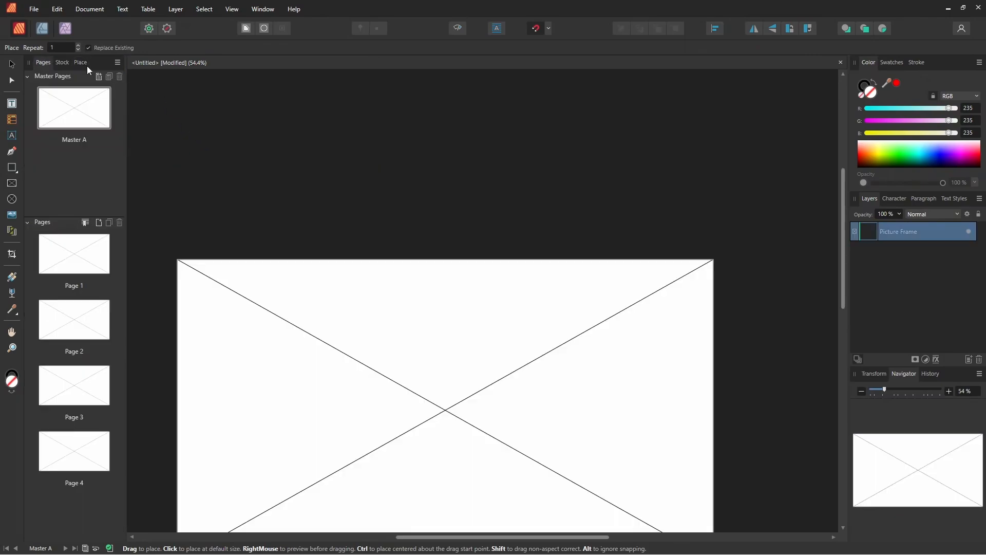
pyautogui.click(81, 63)
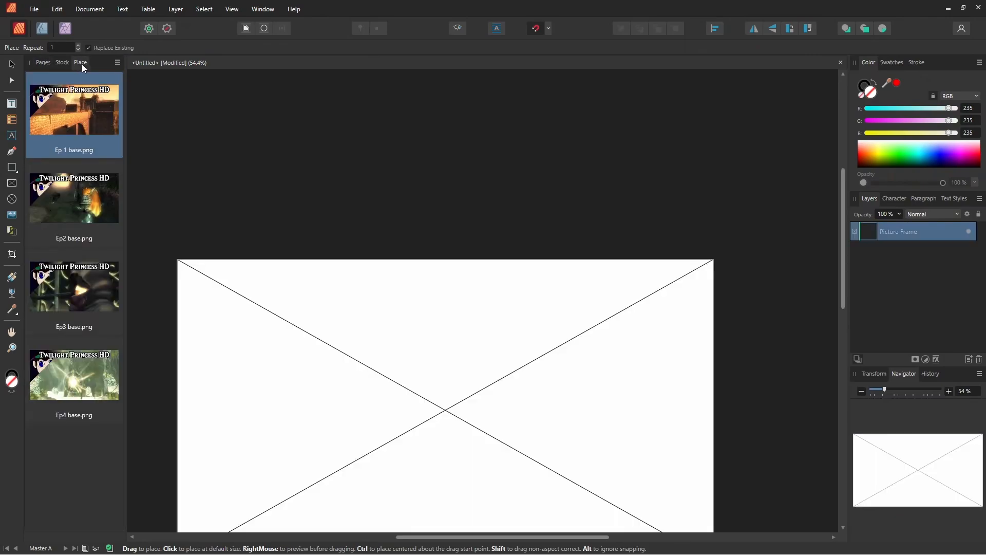
pyautogui.moveTo(82, 63); pyautogui.dragTo(951, 380)
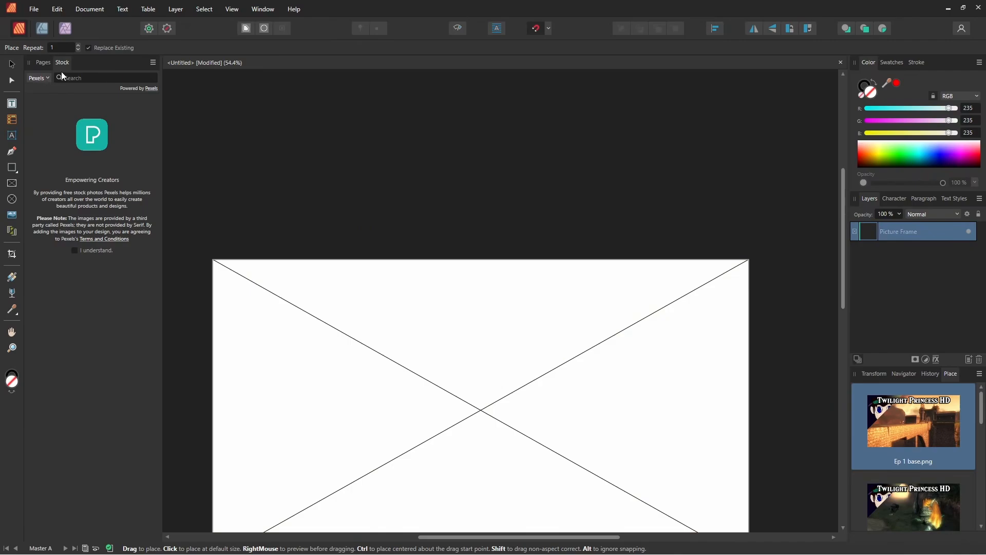
pyautogui.click(42, 63)
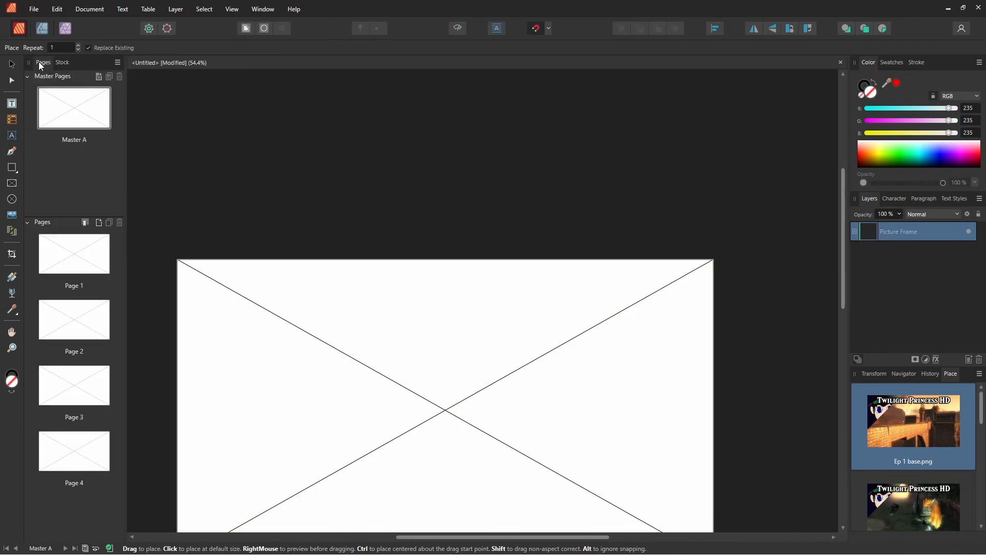
# Step: Fill the picture frames on Pages 1 to 4 with the Ep 1, Ep2, Ep3 and Ep4 base images in order
pyautogui.doubleClick(81, 260)
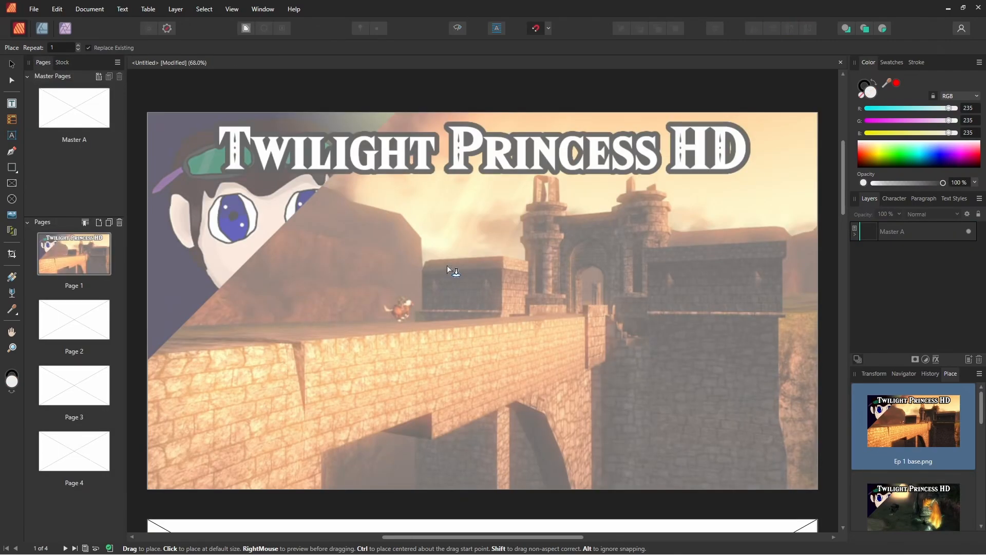
pyautogui.click(447, 265)
pyautogui.scroll(-5, 447, 265)
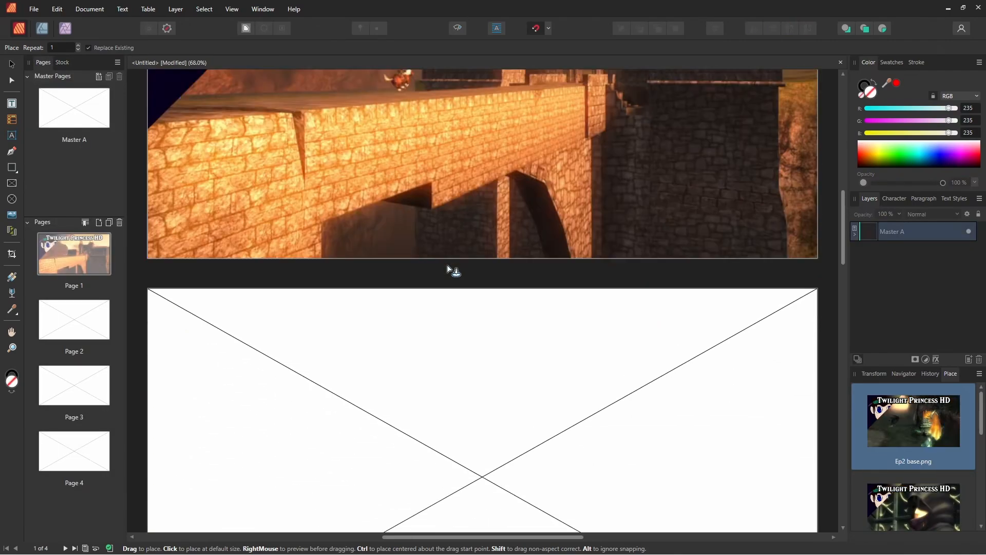
pyautogui.scroll(-3, 492, 241)
pyautogui.click(458, 320)
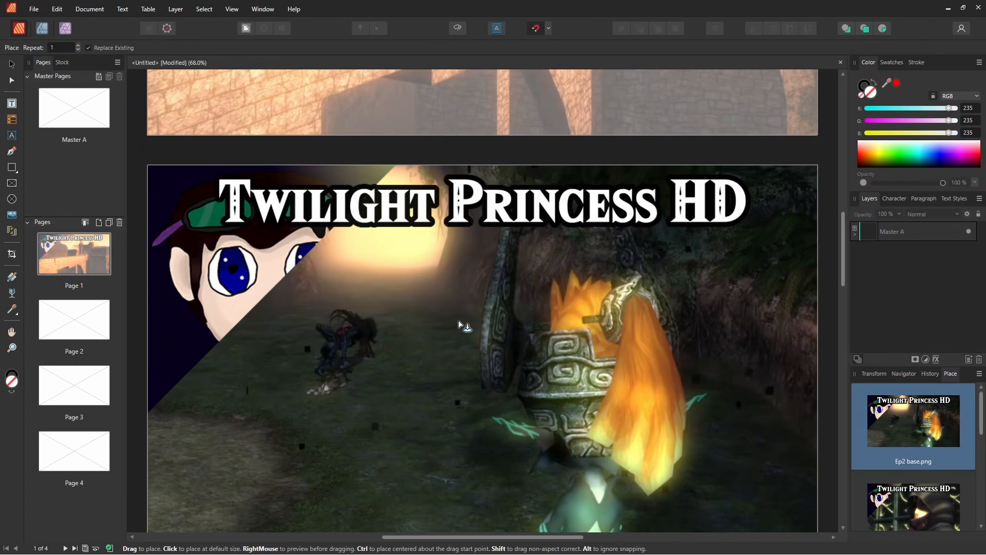
pyautogui.click(458, 319)
pyautogui.scroll(-7, 452, 316)
pyautogui.click(445, 310)
pyautogui.scroll(-5, 440, 312)
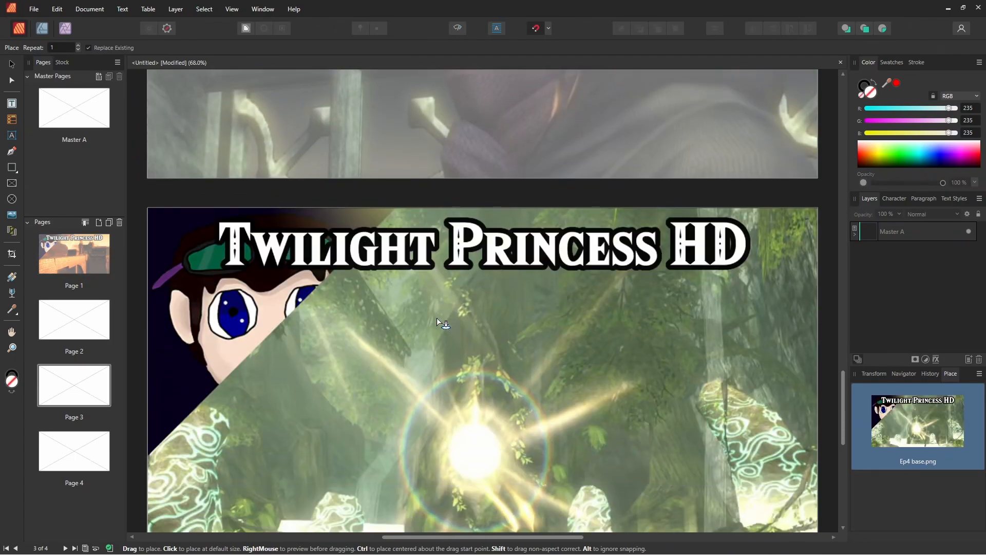
pyautogui.click(437, 321)
pyautogui.scroll(-3, 441, 334)
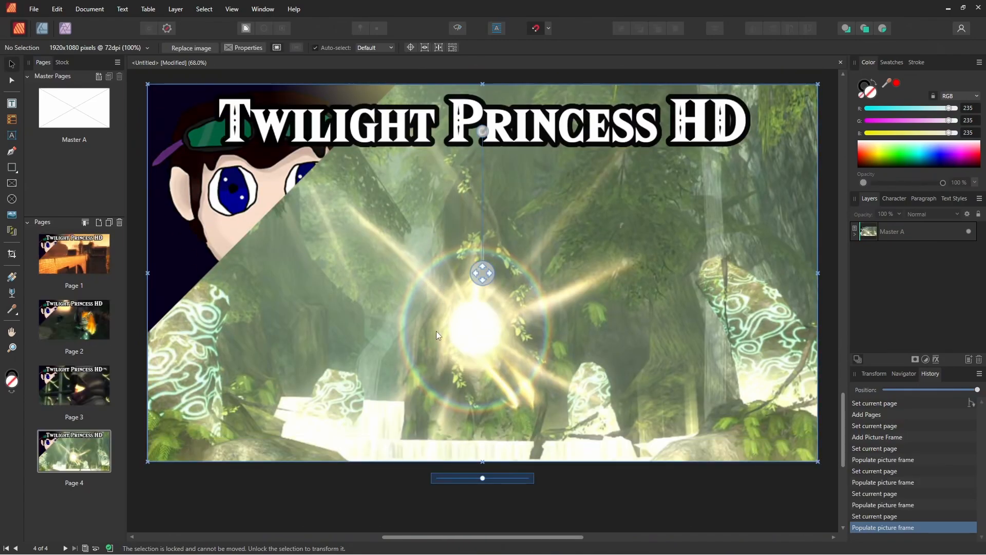
pyautogui.scroll(1, 387, 288)
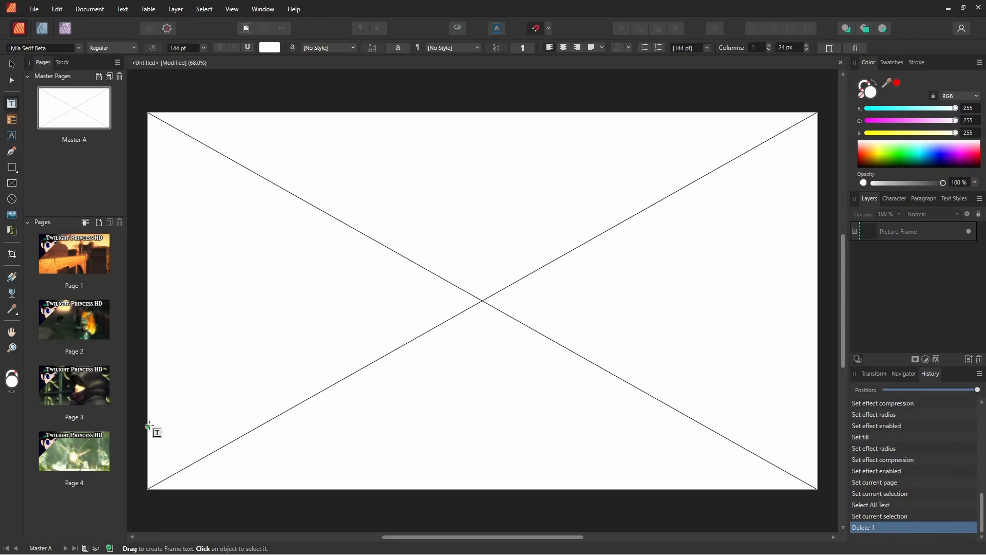
# Step: Draw a small text frame in the lower-left corner of Master A and enter 1 in it
pyautogui.moveTo(147, 424); pyautogui.dragTo(208, 456)
pyautogui.click(11, 63)
pyautogui.click(11, 102)
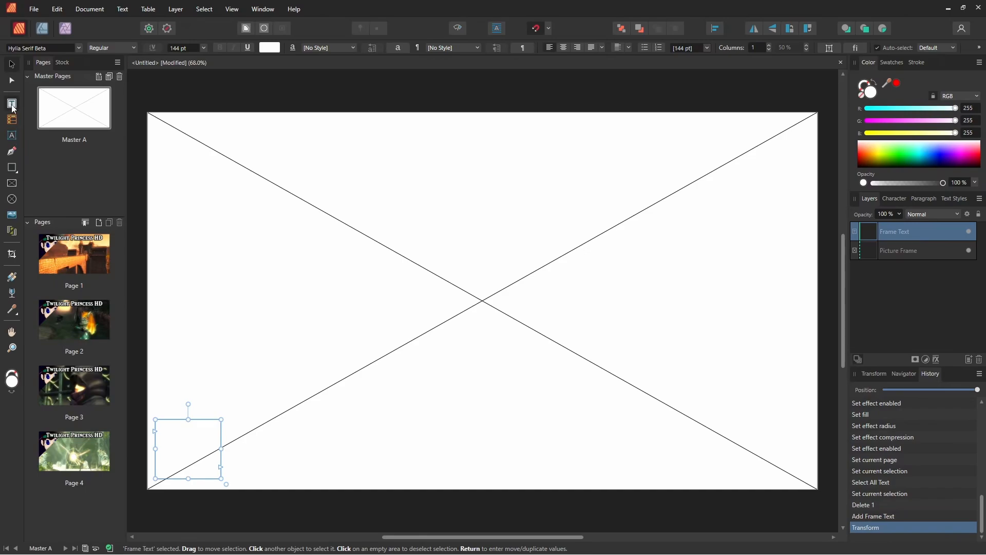
pyautogui.click(169, 436)
pyautogui.write('1')
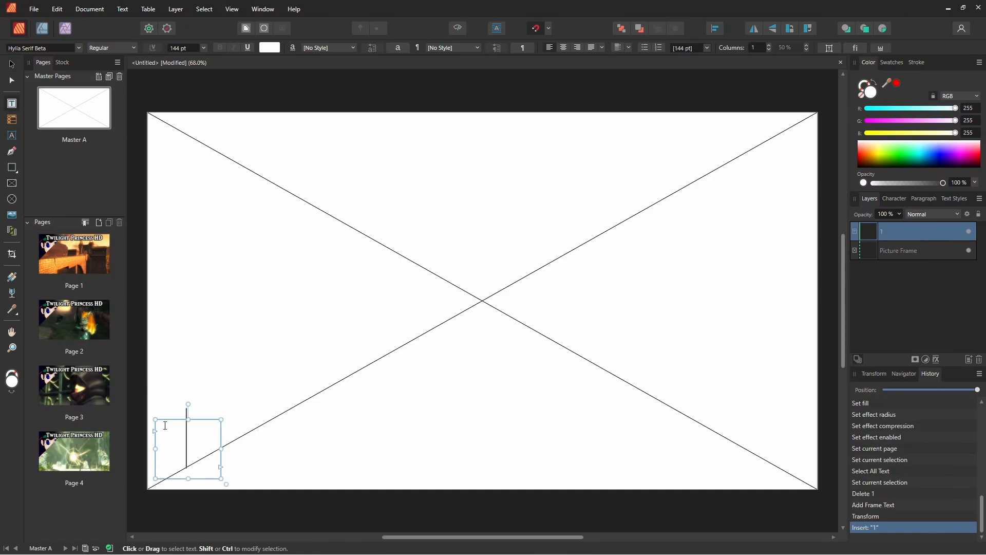
# Step: Add a black Outline layer effect with a 5.5 px radius to the number on Master A
pyautogui.hotkey('ctrl', 'a')
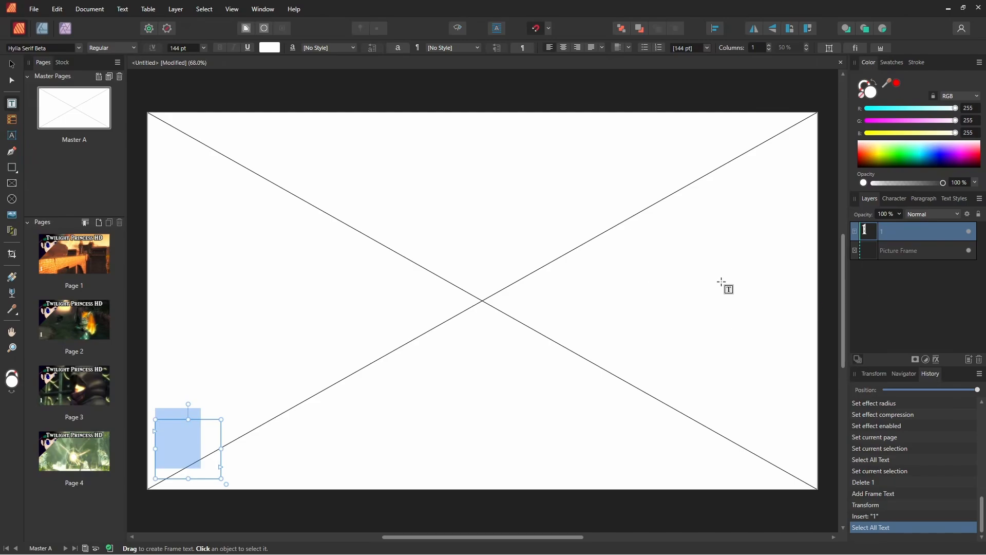
pyautogui.click(936, 359)
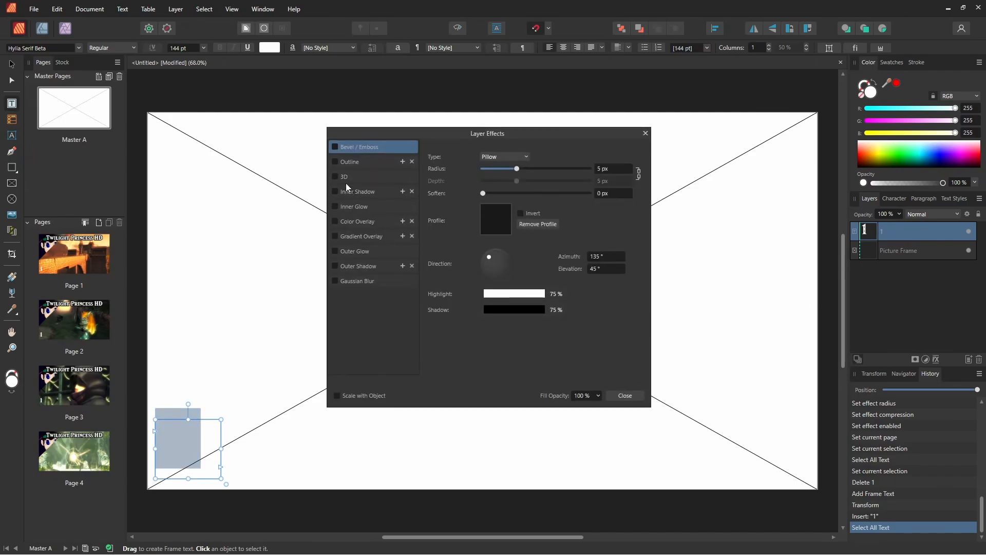
pyautogui.click(350, 162)
pyautogui.click(335, 161)
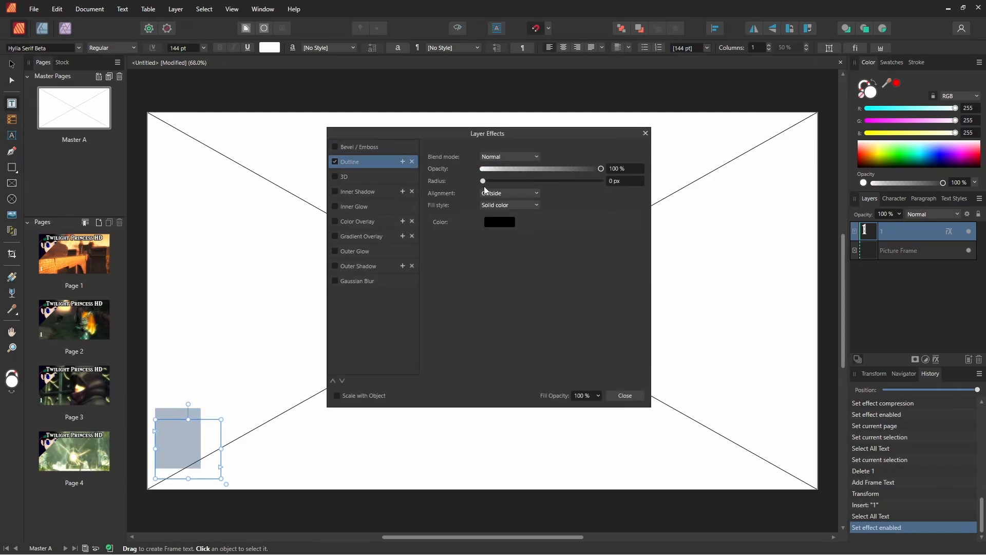
pyautogui.moveTo(483, 182); pyautogui.dragTo(521, 184)
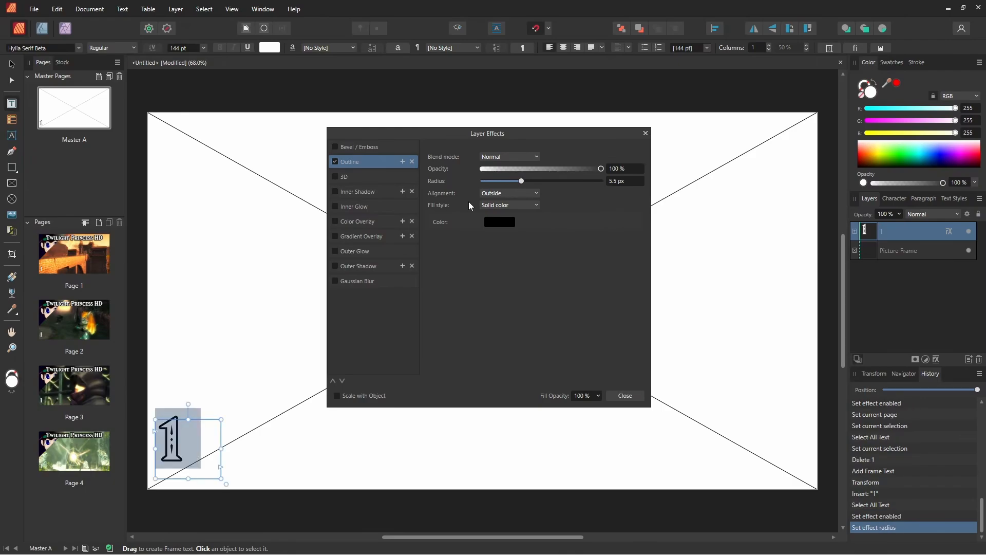
# Step: Add a pink Outer Glow (RGB 255, 165, 254) to the number with a 32.2 px radius and 84 % intensity
pyautogui.click(344, 252)
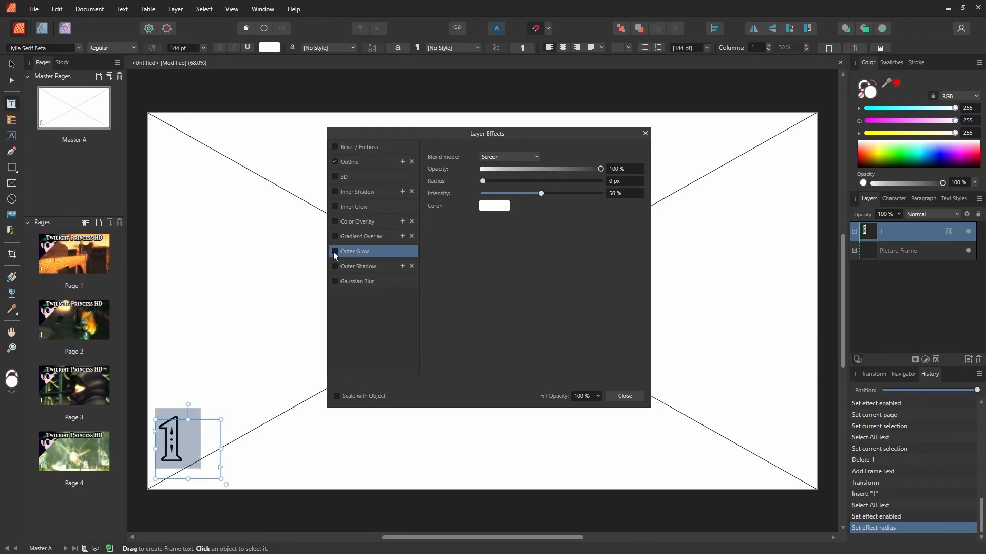
pyautogui.click(335, 251)
pyautogui.click(496, 205)
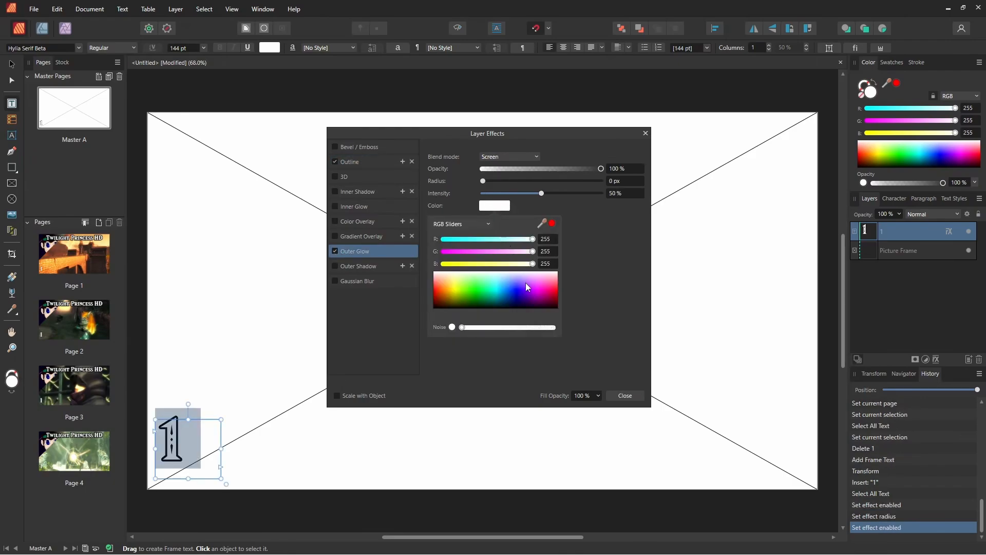
pyautogui.moveTo(534, 286); pyautogui.dragTo(538, 278)
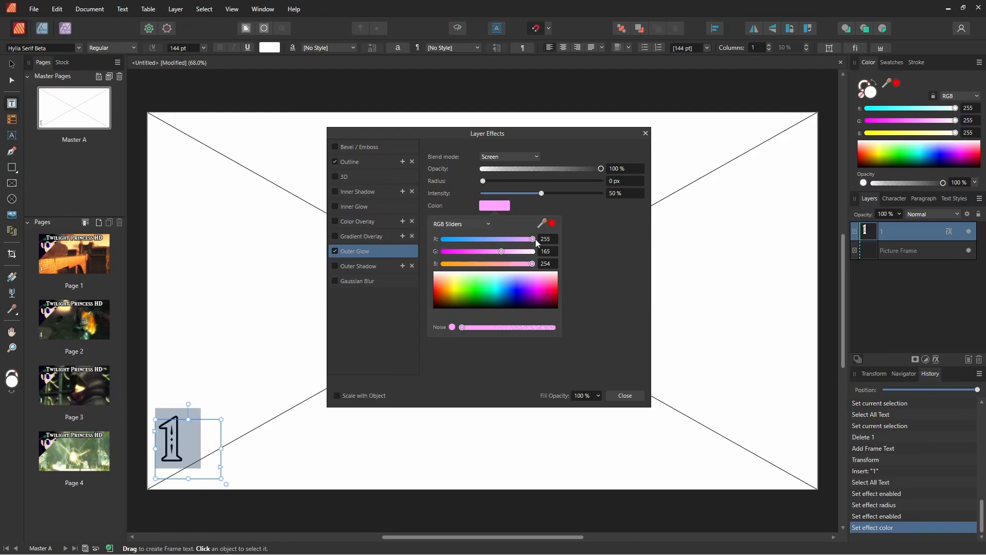
pyautogui.moveTo(483, 180); pyautogui.dragTo(604, 190)
pyautogui.moveTo(541, 193); pyautogui.dragTo(583, 198)
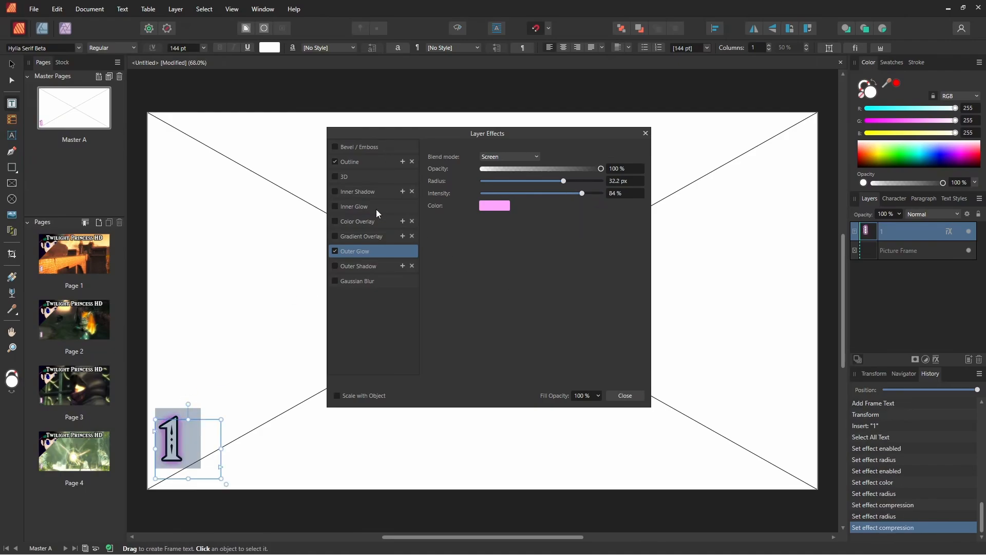
# Step: Enable the 3D layer effect on the number with its default settings and close the layer effects
pyautogui.click(342, 181)
pyautogui.click(335, 177)
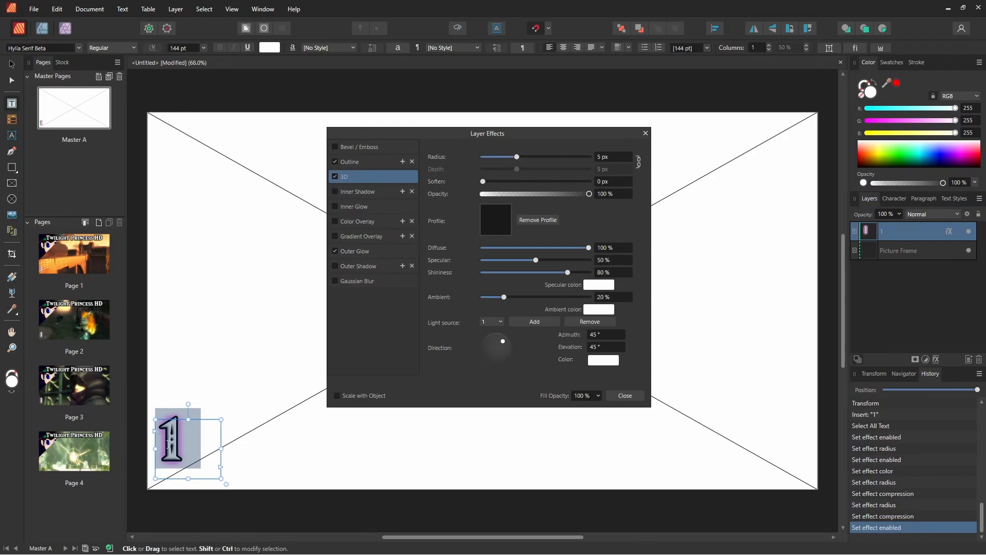
pyautogui.click(625, 395)
# Step: Move the number's text frame down to the bottom edge of Master A, then widen it and reduce its height
pyautogui.click(11, 64)
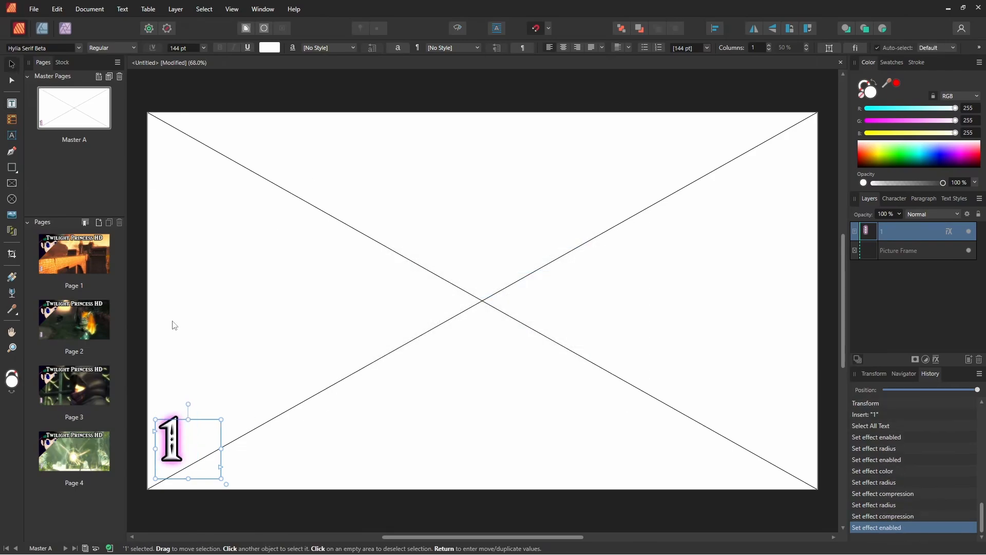
pyautogui.moveTo(175, 437); pyautogui.dragTo(174, 452)
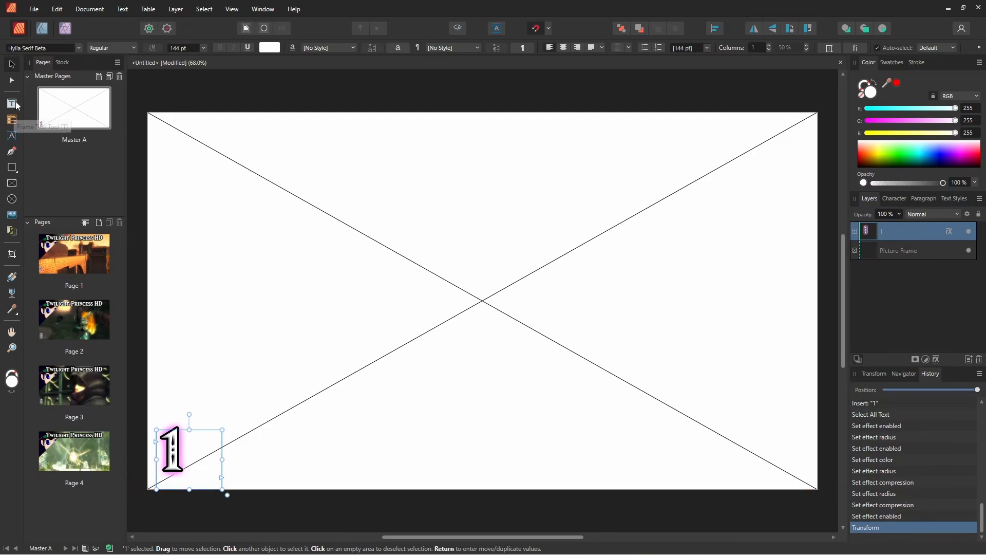
pyautogui.doubleClick(213, 461)
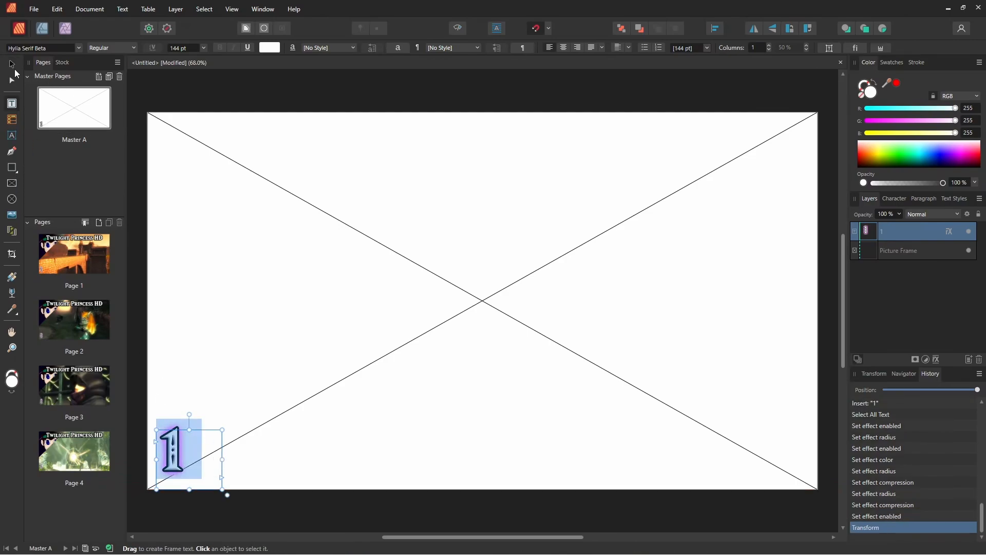
pyautogui.click(12, 65)
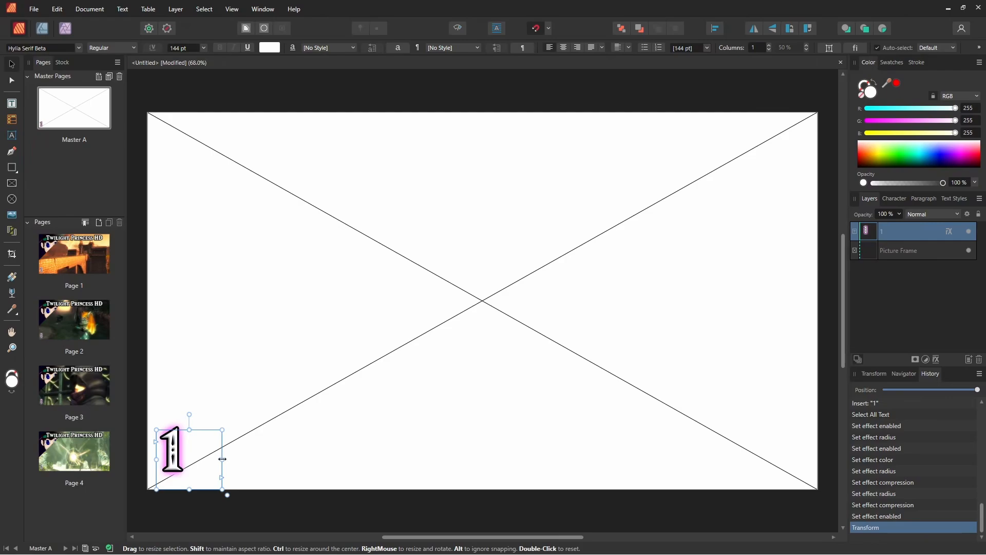
pyautogui.moveTo(223, 459)
pyautogui.mouseDown()
pyautogui.moveTo(180, 457)
pyautogui.moveTo(222, 458)
pyautogui.mouseUp()
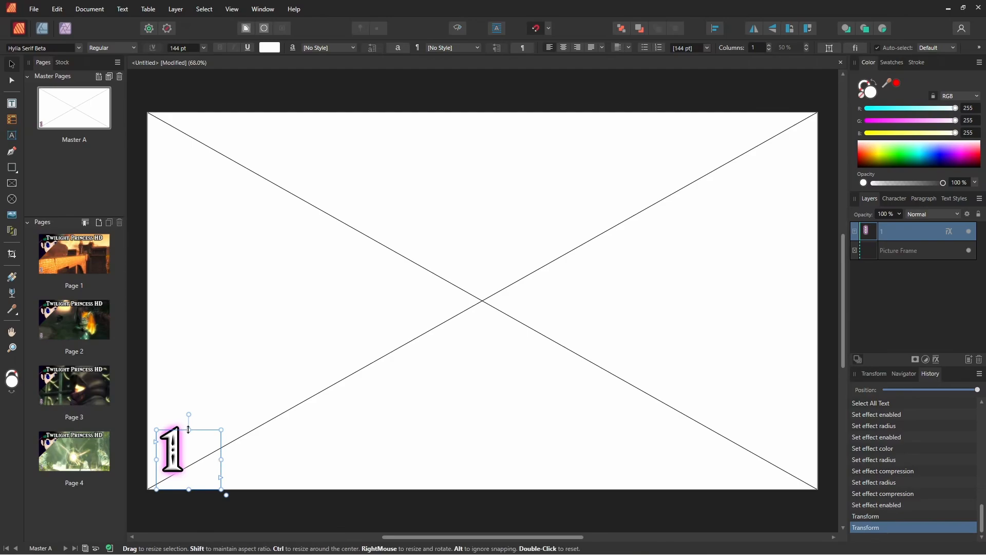
pyautogui.moveTo(189, 431); pyautogui.dragTo(255, 460)
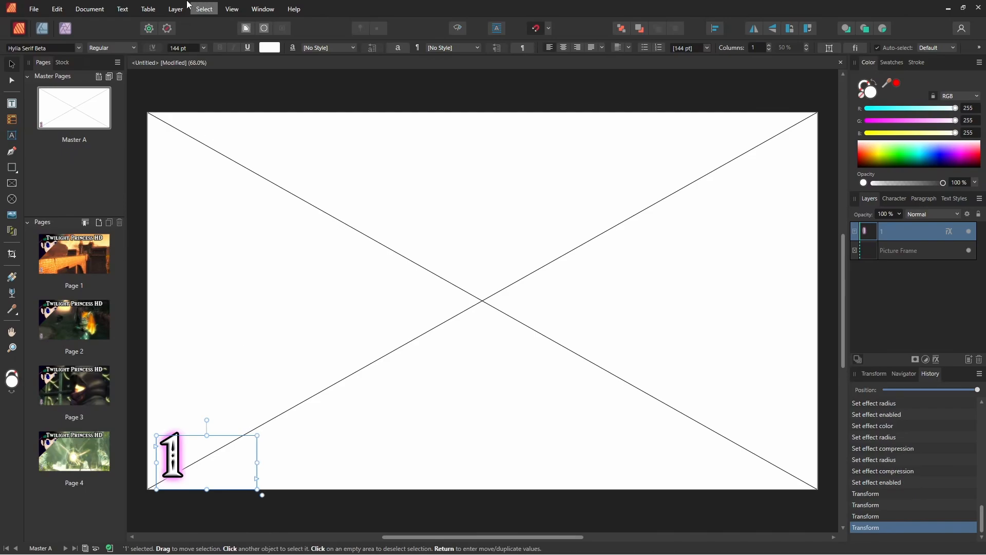
# Step: Replace the typed 1 in the Master A text frame with a Page Number field and check it on Page 1
pyautogui.press('t')
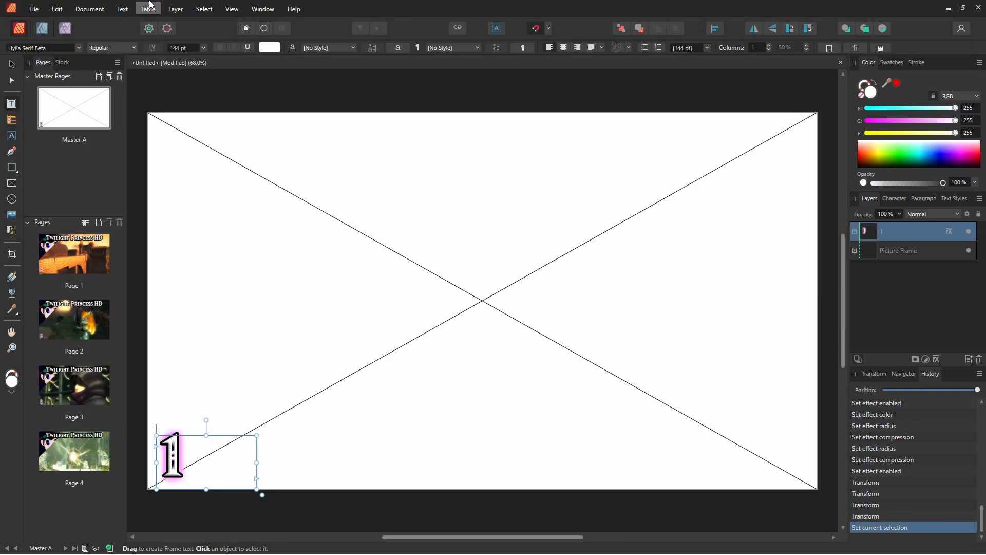
pyautogui.click(94, 6)
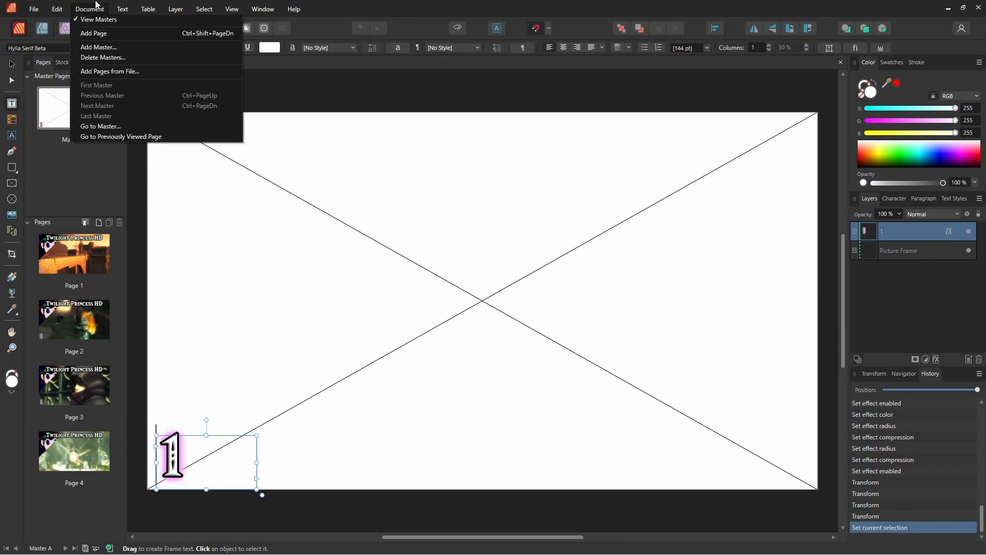
pyautogui.moveTo(119, 5)
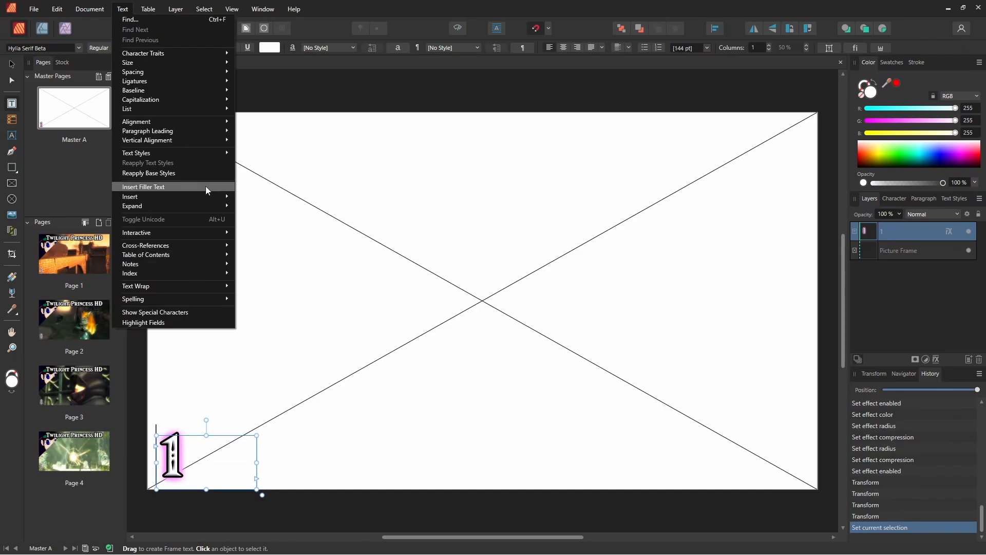
pyautogui.moveTo(204, 197)
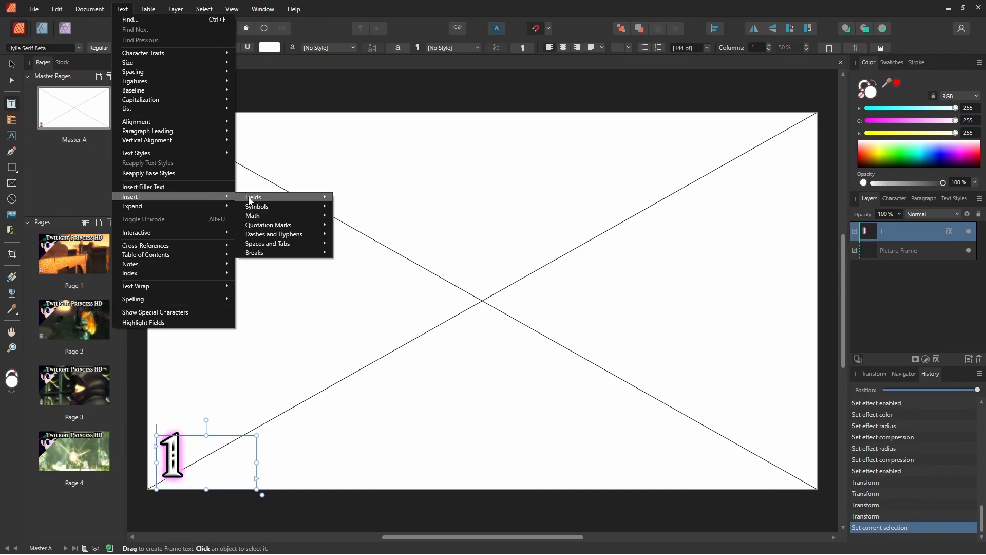
pyautogui.moveTo(252, 198)
pyautogui.click(340, 197)
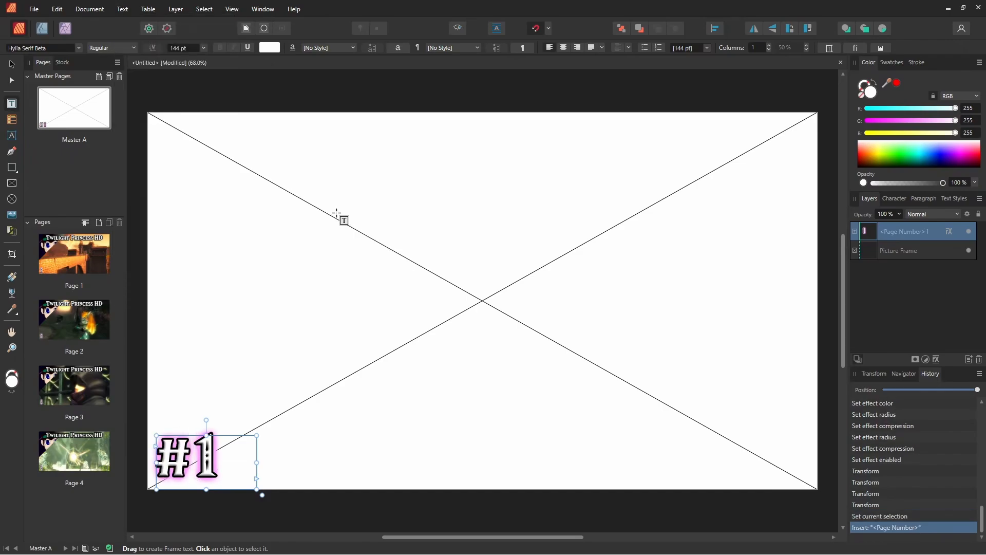
pyautogui.click(216, 459)
pyautogui.press('BackSpace')
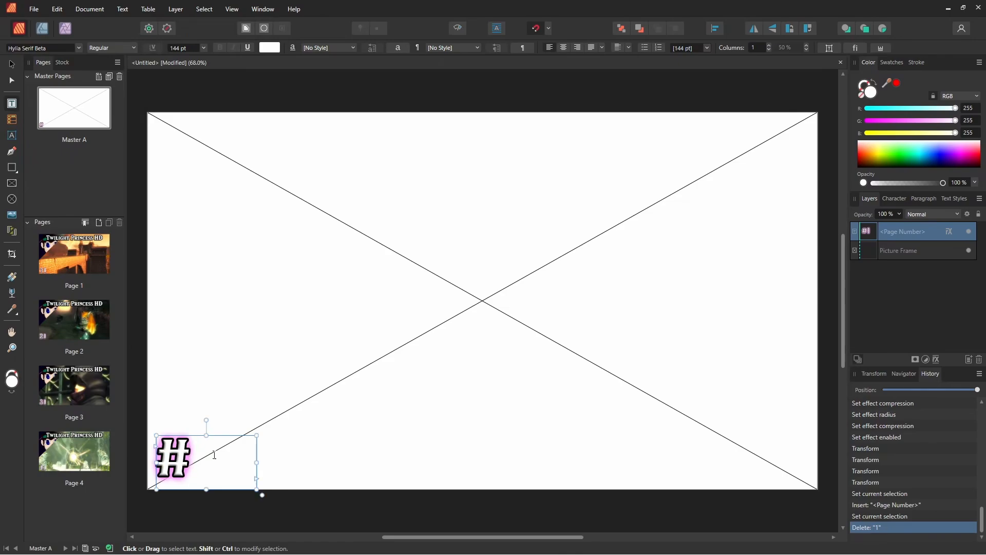
pyautogui.press('Escape')
pyautogui.click(99, 250)
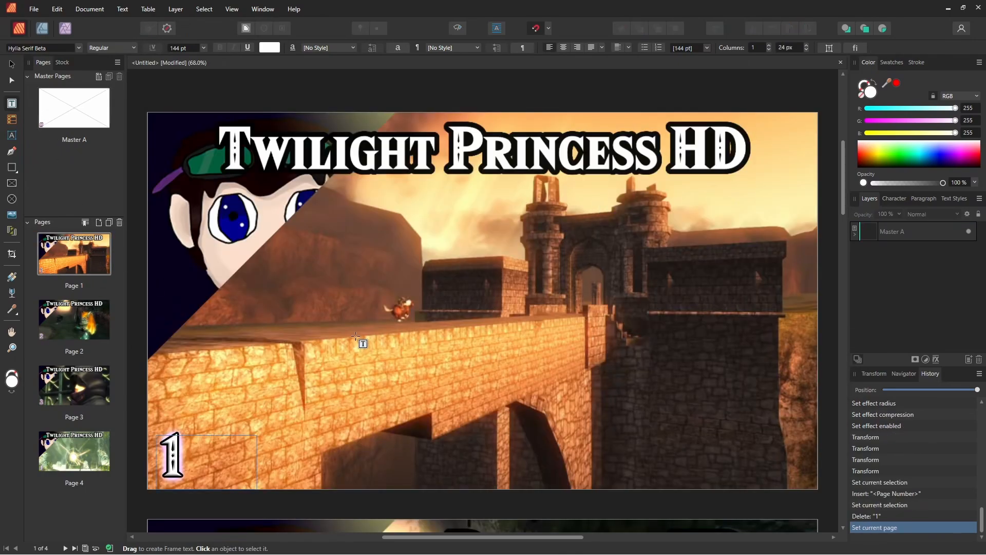
# Step: Check the automatic page numbers on the pages from Page 1 to Page 4
pyautogui.scroll(-4, 197, 273)
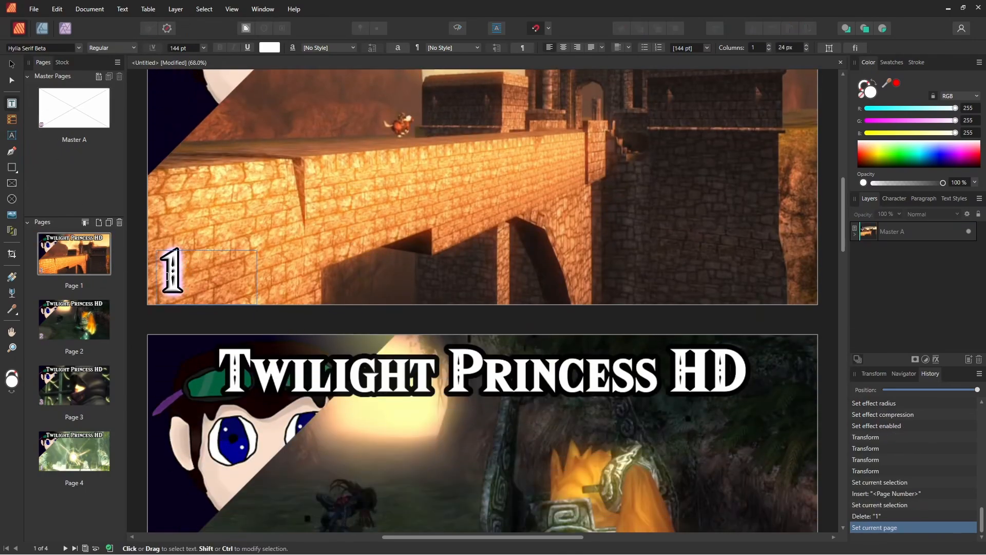
pyautogui.scroll(3, 167, 276)
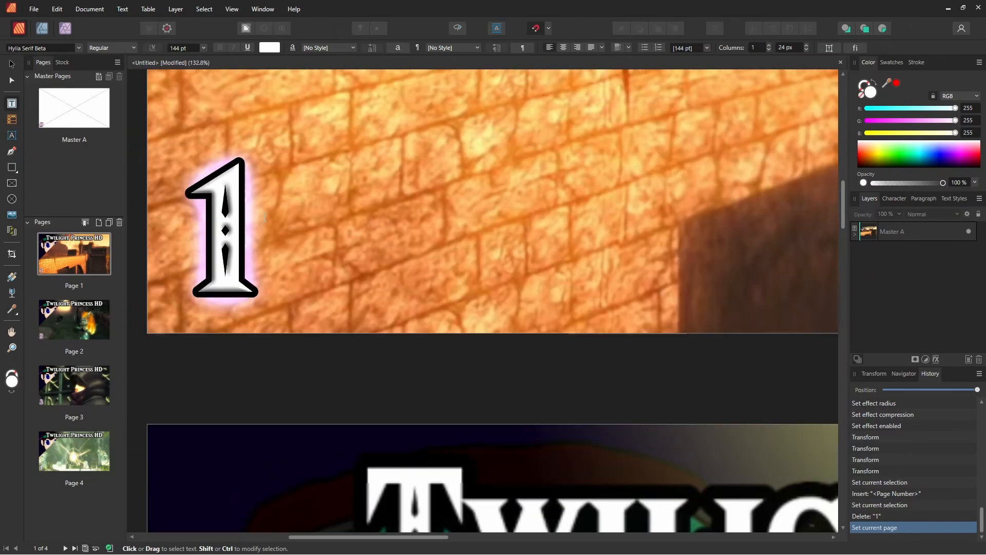
pyautogui.scroll(-5, 265, 217)
pyautogui.scroll(-8, 366, 251)
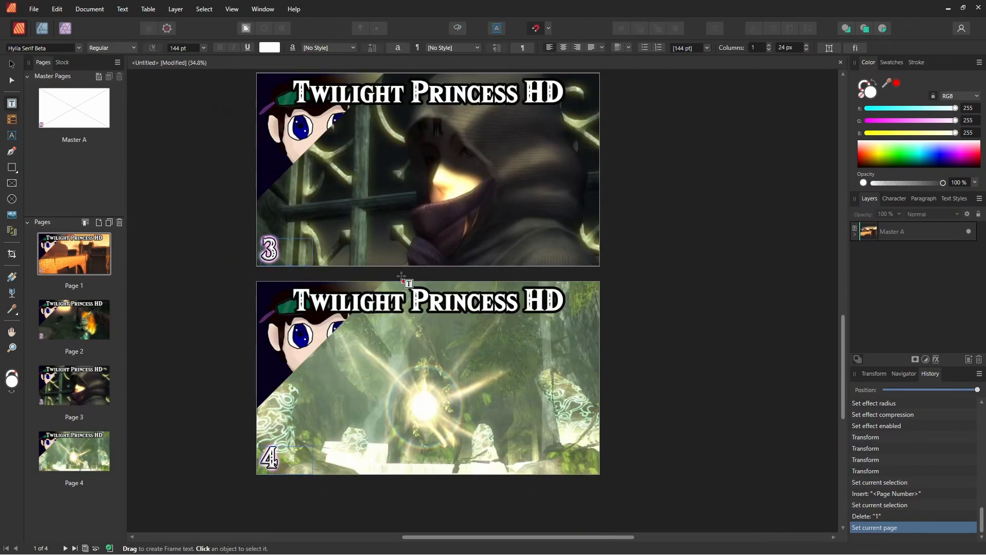
pyautogui.scroll(2, 401, 277)
# Step: Change the Outer Glow colour of Master A's page number to RGB 255, 45, 254 and close the layer effects
pyautogui.doubleClick(91, 111)
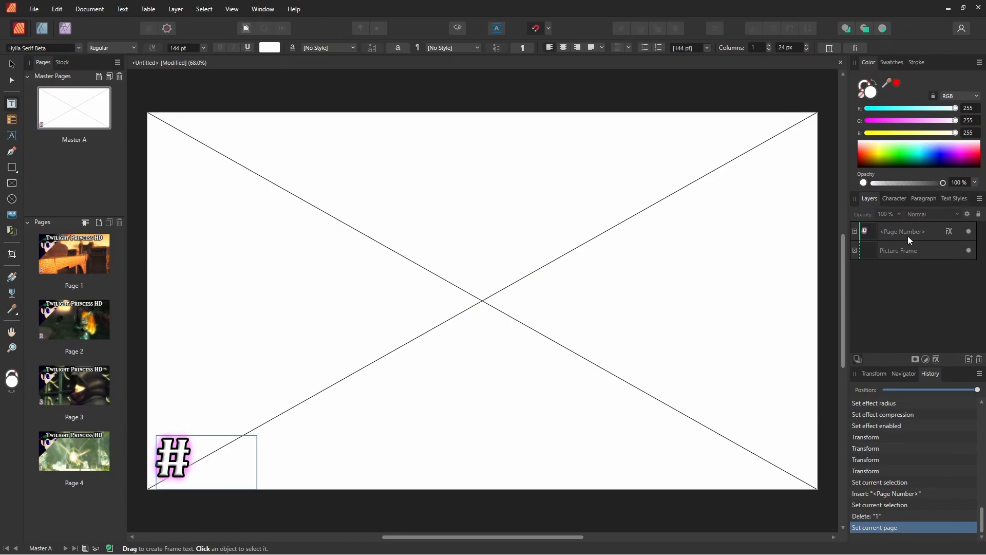
pyautogui.click(907, 236)
pyautogui.click(936, 360)
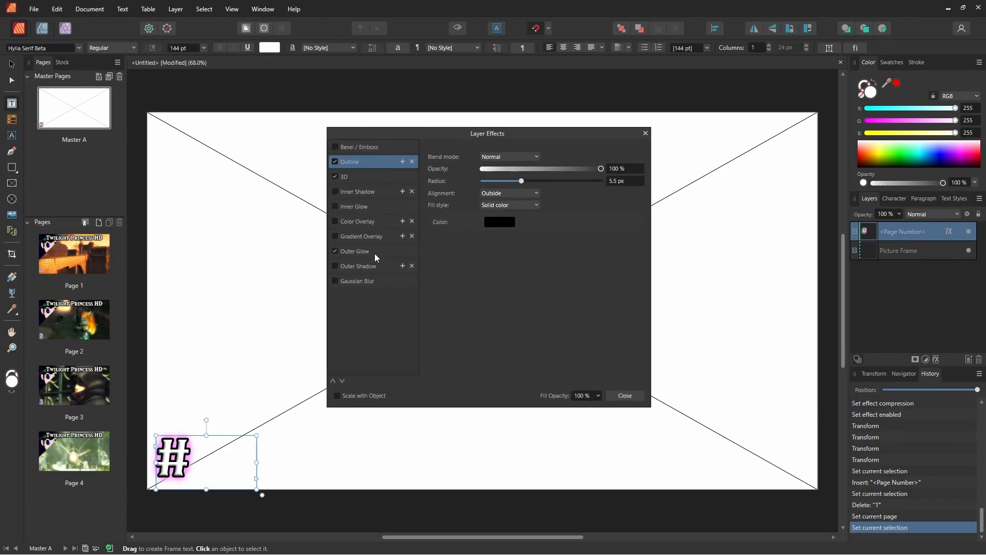
pyautogui.click(376, 254)
pyautogui.click(498, 208)
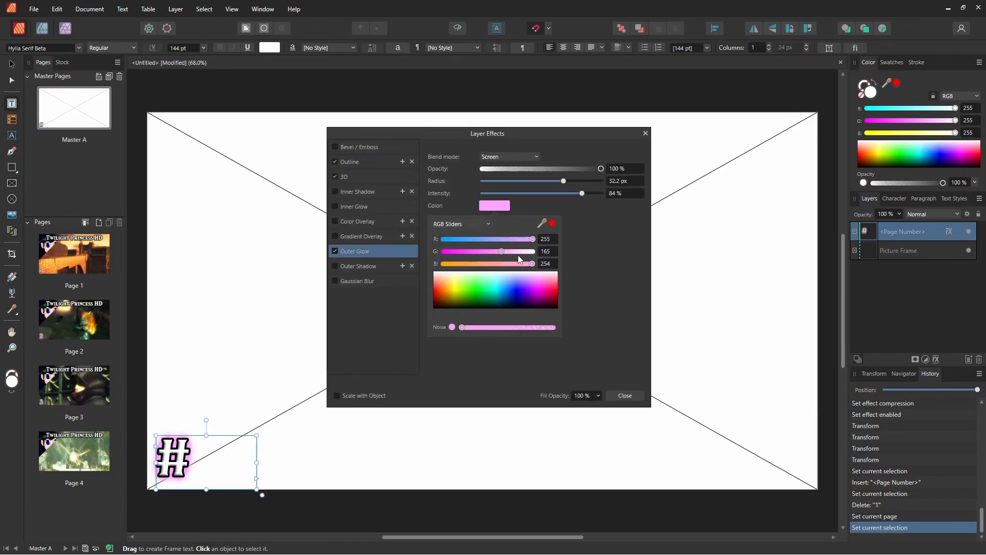
pyautogui.moveTo(497, 250); pyautogui.dragTo(447, 251)
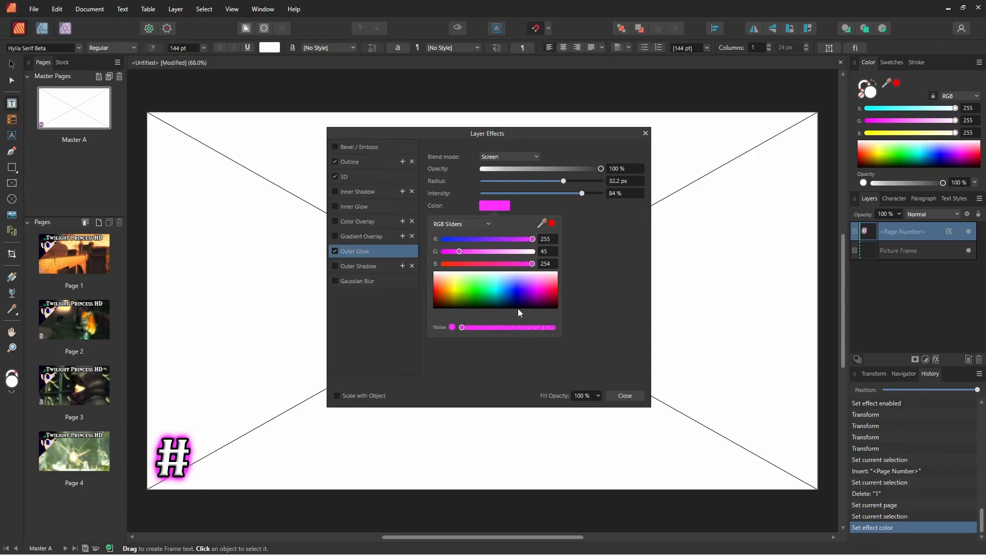
pyautogui.click(624, 395)
# Step: Go to Page 1 and inspect the number's new glow on every page down to Page 4
pyautogui.click(108, 245)
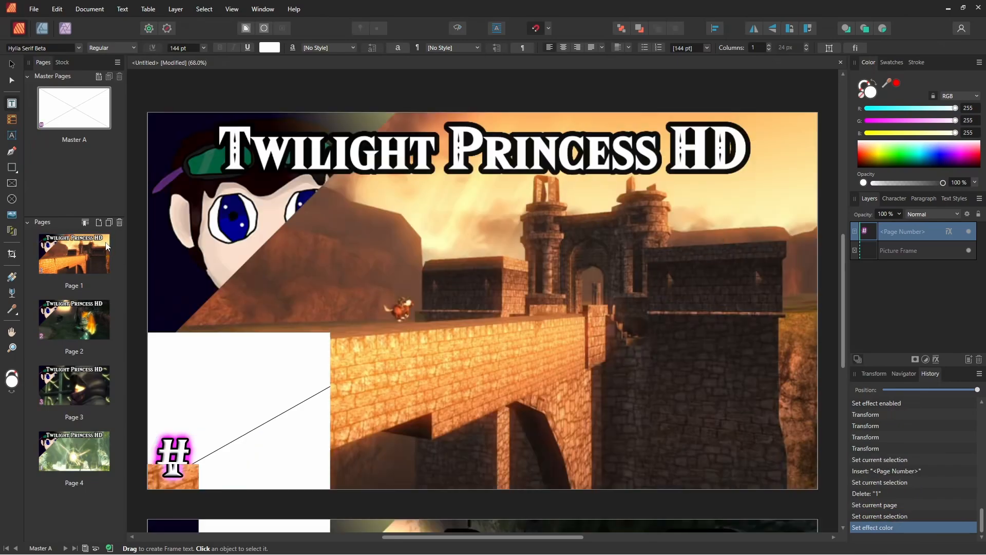
pyautogui.scroll(-3, 227, 350)
pyautogui.scroll(-15, 172, 349)
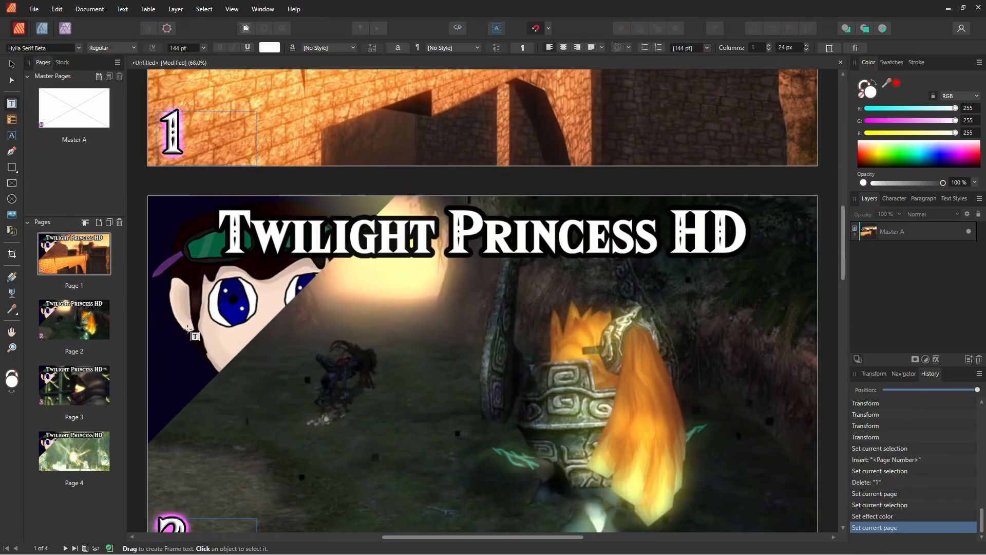
pyautogui.scroll(-6, 204, 325)
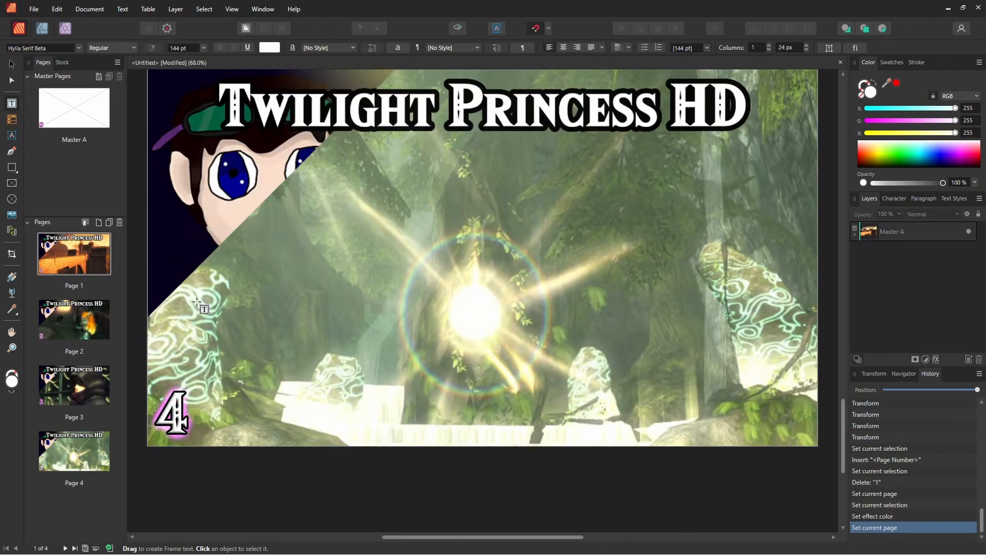
pyautogui.keyDown('shift'); pyautogui.click(86, 456); pyautogui.keyUp('shift')
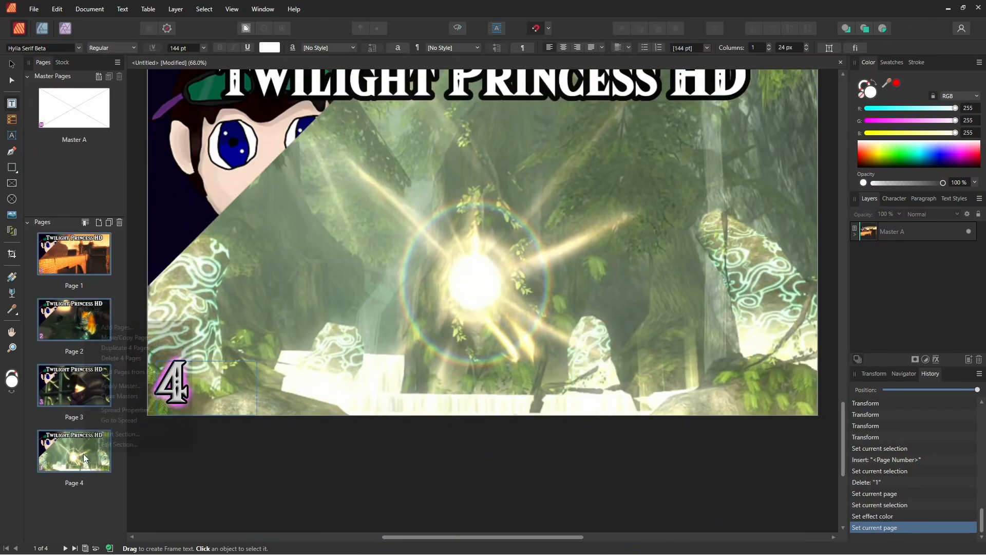
pyautogui.rightClick(85, 454)
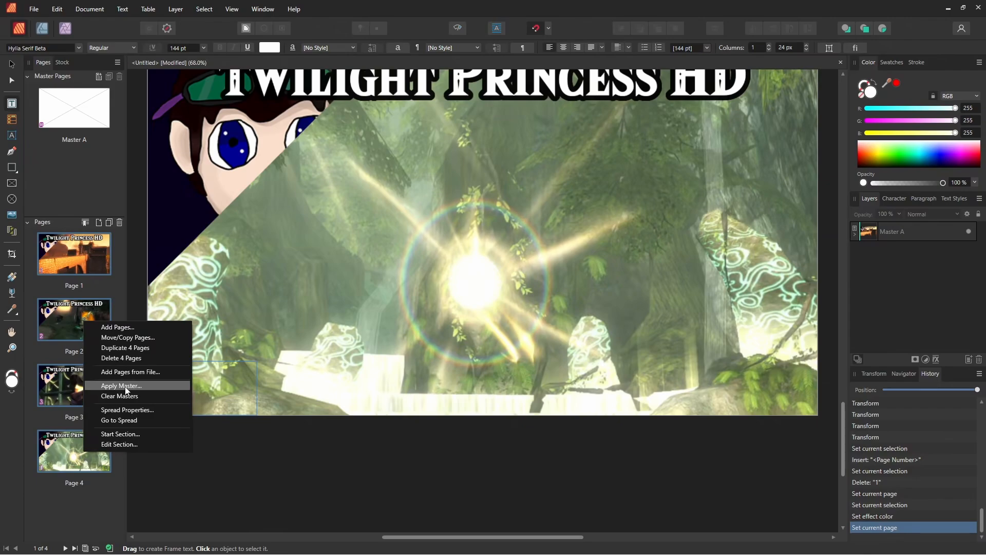
pyautogui.click(104, 507)
pyautogui.scroll(1, 431, 200)
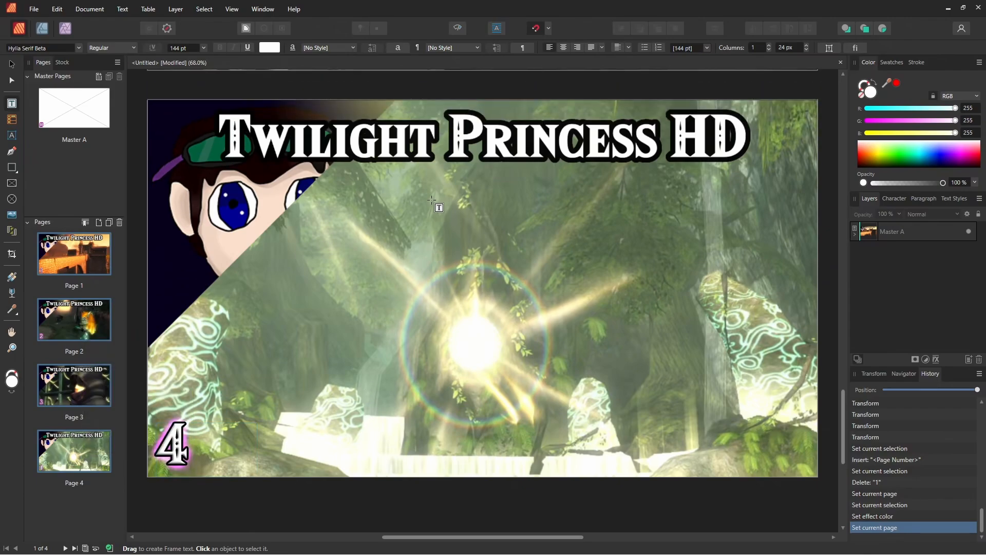
# Step: Export all pages of the document as PNG images
pyautogui.click(37, 7)
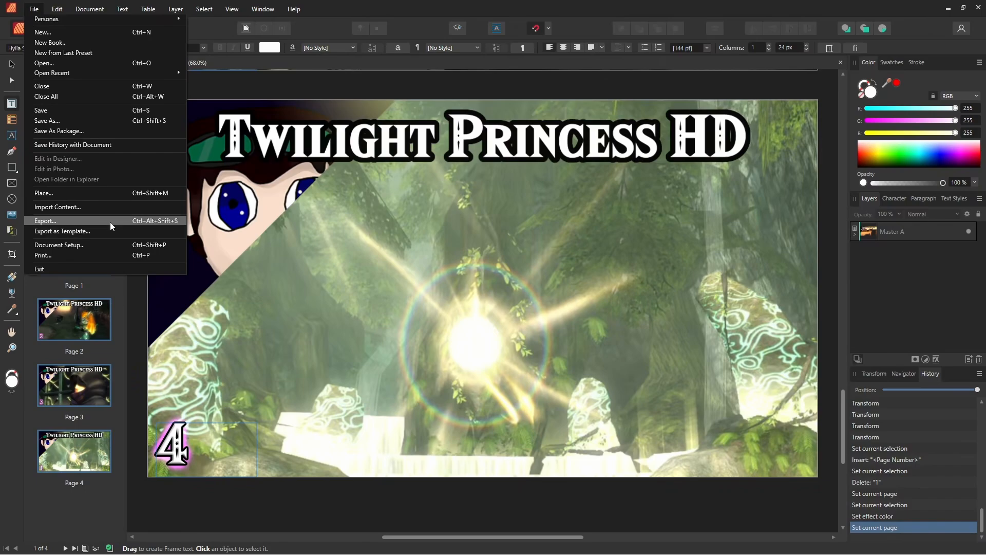
pyautogui.click(38, 2)
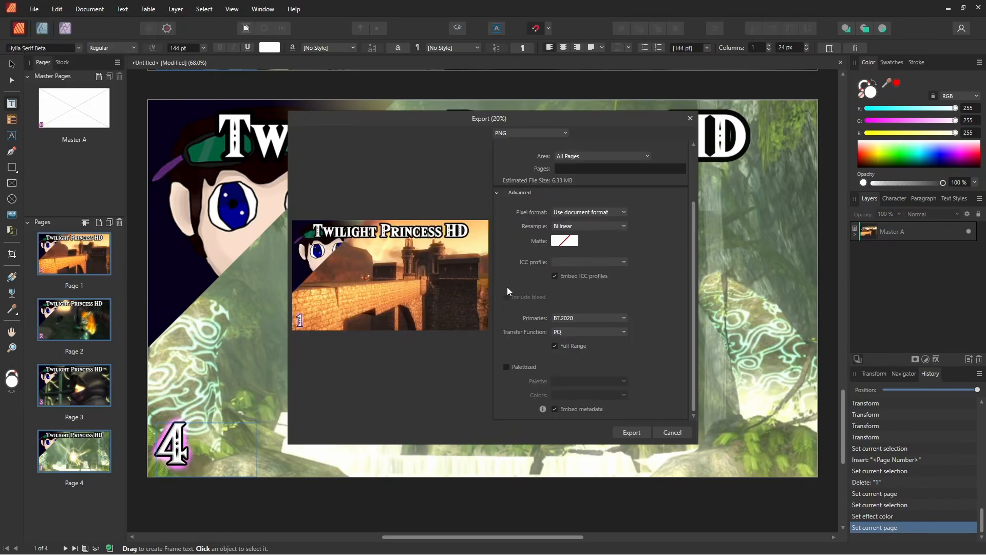
pyautogui.click(517, 132)
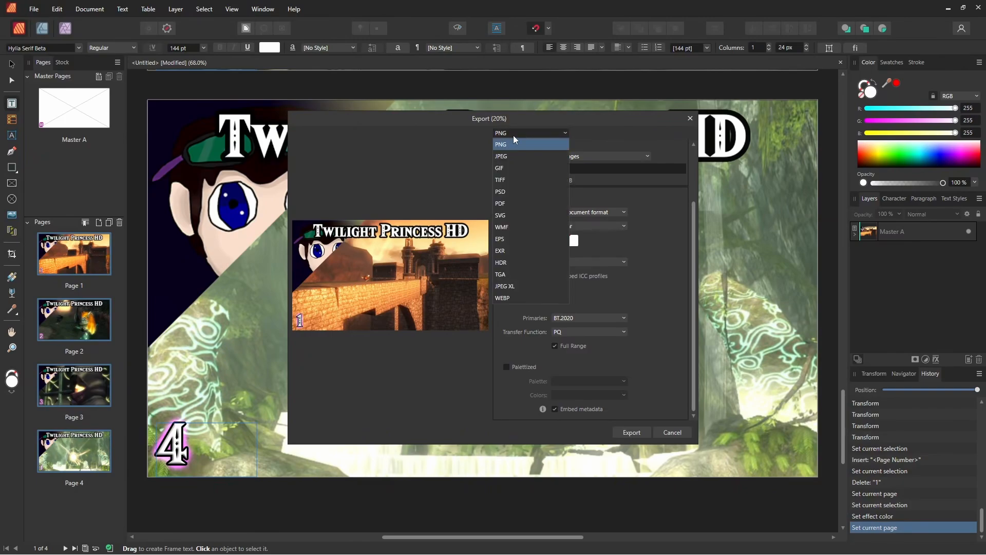
pyautogui.click(508, 133)
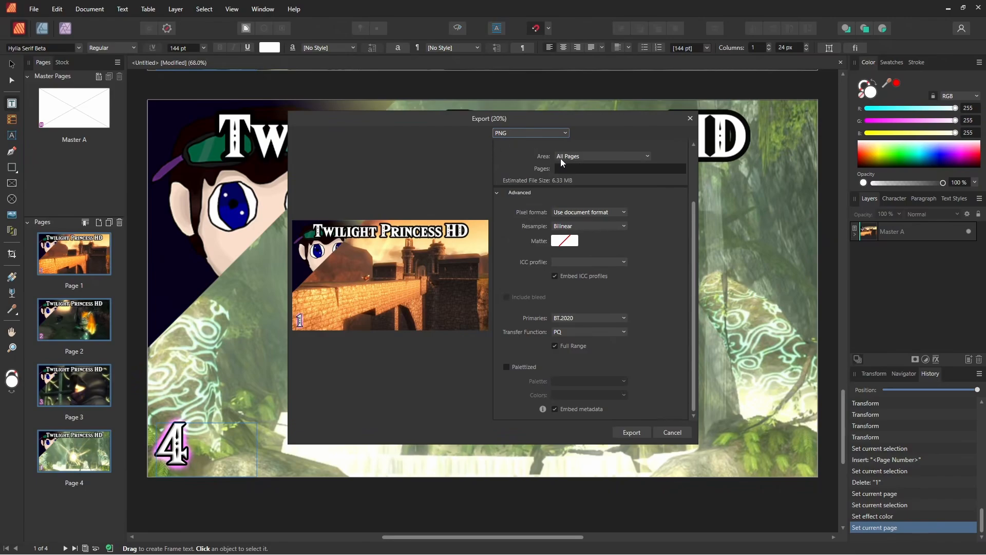
pyautogui.click(645, 432)
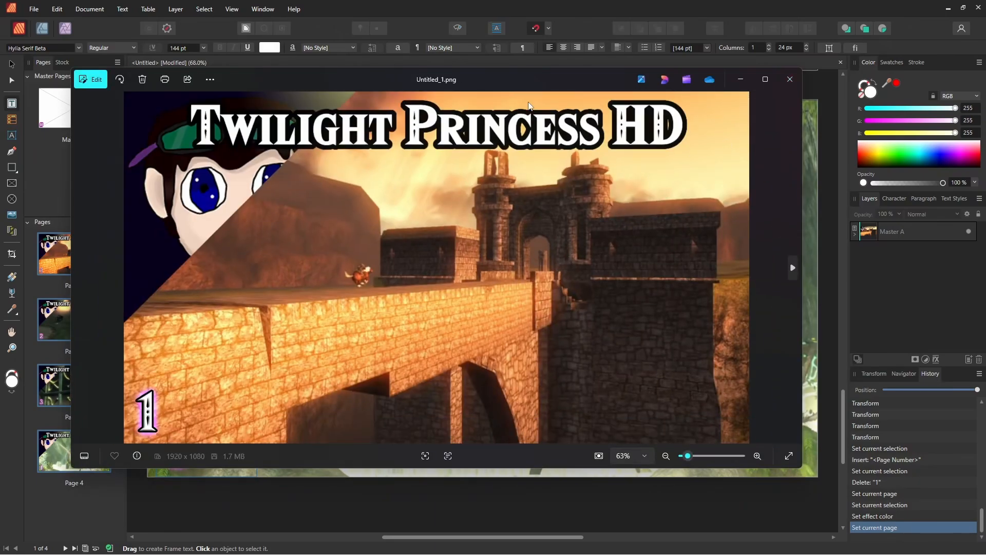
# Step: Look at the exported thumbnails Untitled_1.png and Untitled_2.png, then close the image viewer
pyautogui.press('Right')
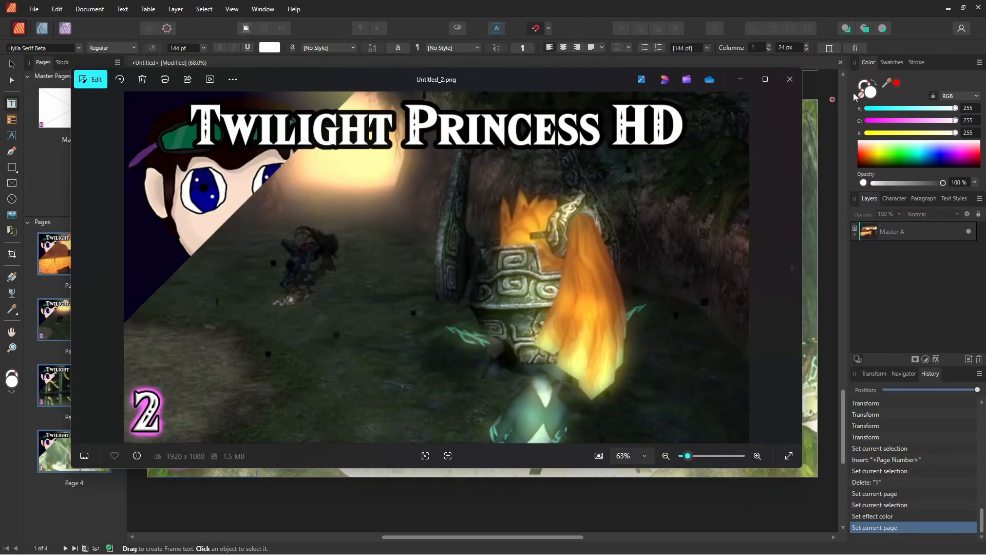
pyautogui.click(789, 79)
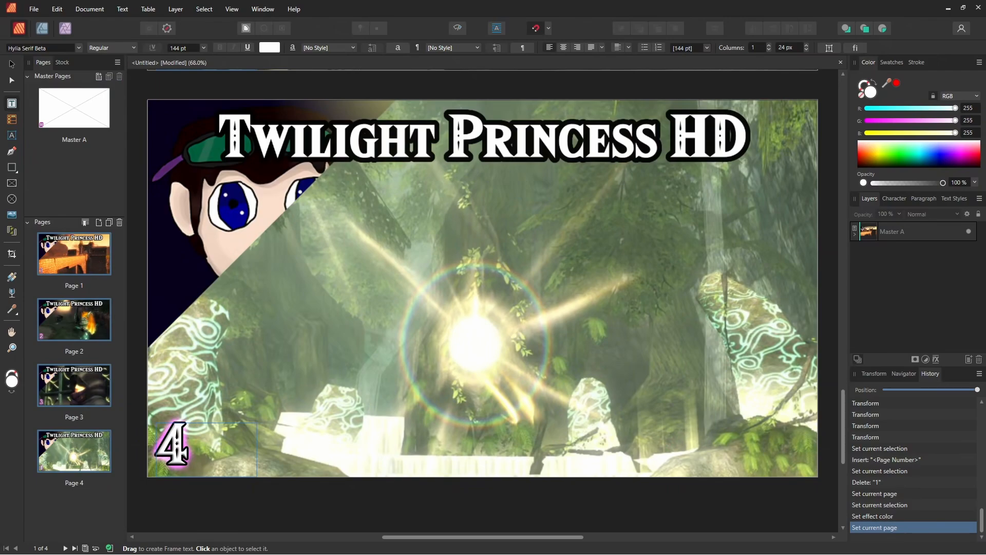
pyautogui.keyDown('ctrl'); pyautogui.scroll(-2, 251, 289); pyautogui.keyUp('ctrl')
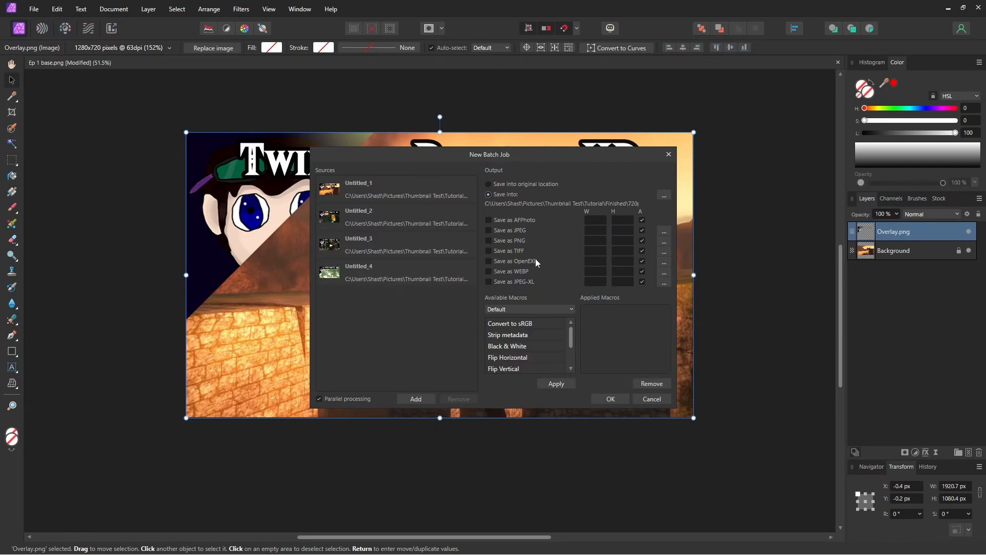
# Step: In Affinity Photo, set the batch job for the exported thumbnails to save as PNG at 1280 by 720 and run it
pyautogui.click(488, 241)
pyautogui.click(597, 241)
pyautogui.write('1280')
pyautogui.press('Tab')
pyautogui.write('720')
pyautogui.click(625, 350)
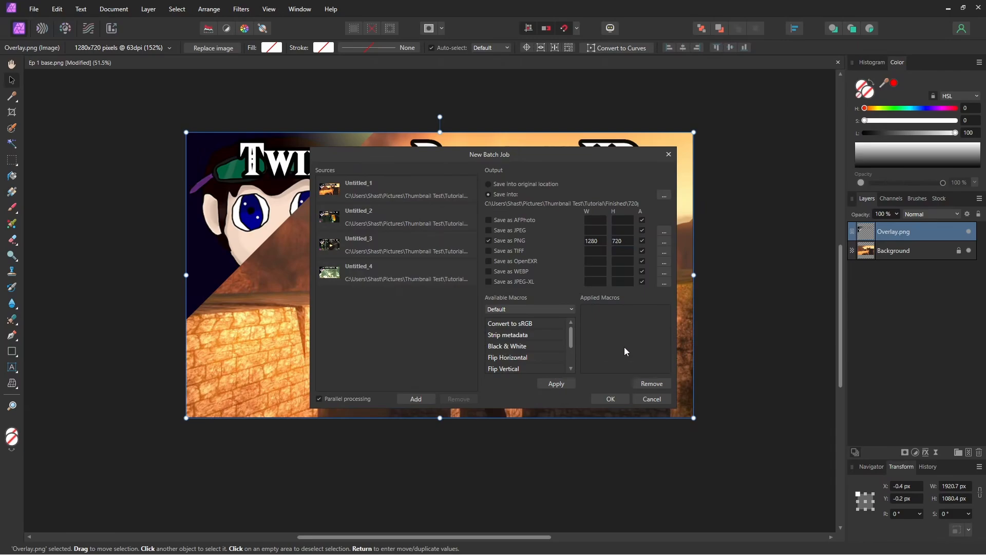
pyautogui.click(610, 399)
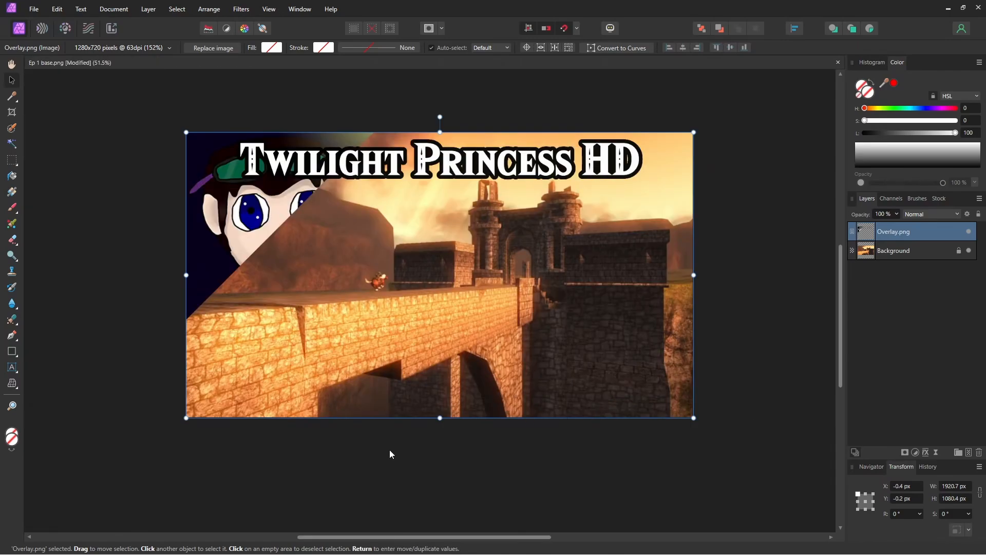